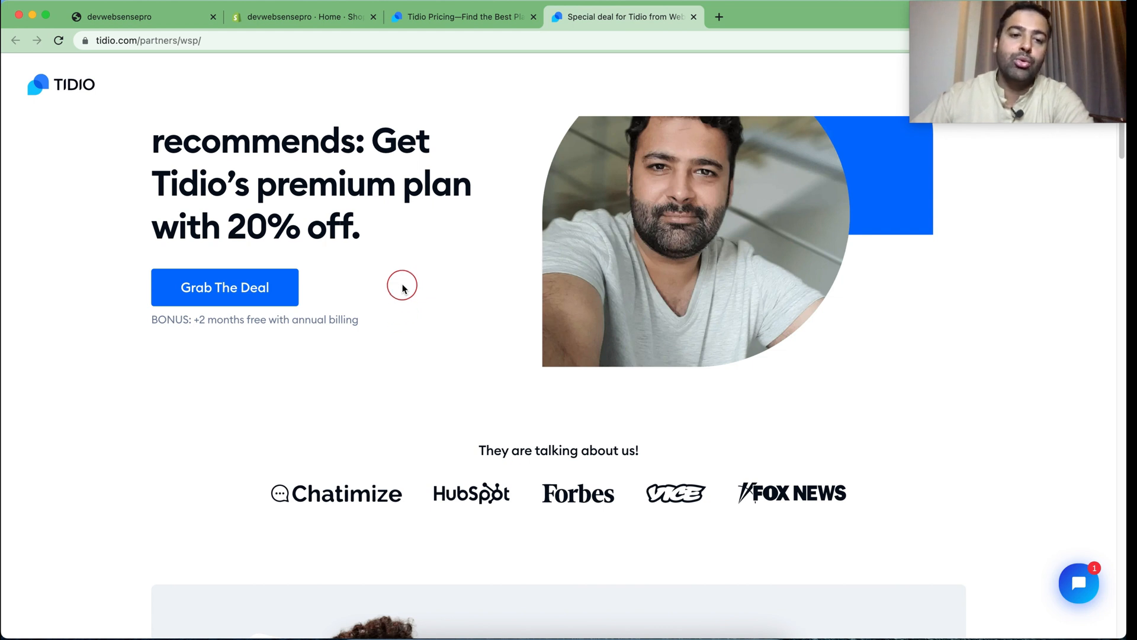
Review the Tidio partner deal's 20% discount and free-months bonus, and view the Tidio pricing plans
{"action": "scroll", "coordinate": [402, 289], "scroll_direction": "up", "scroll_amount": 3}
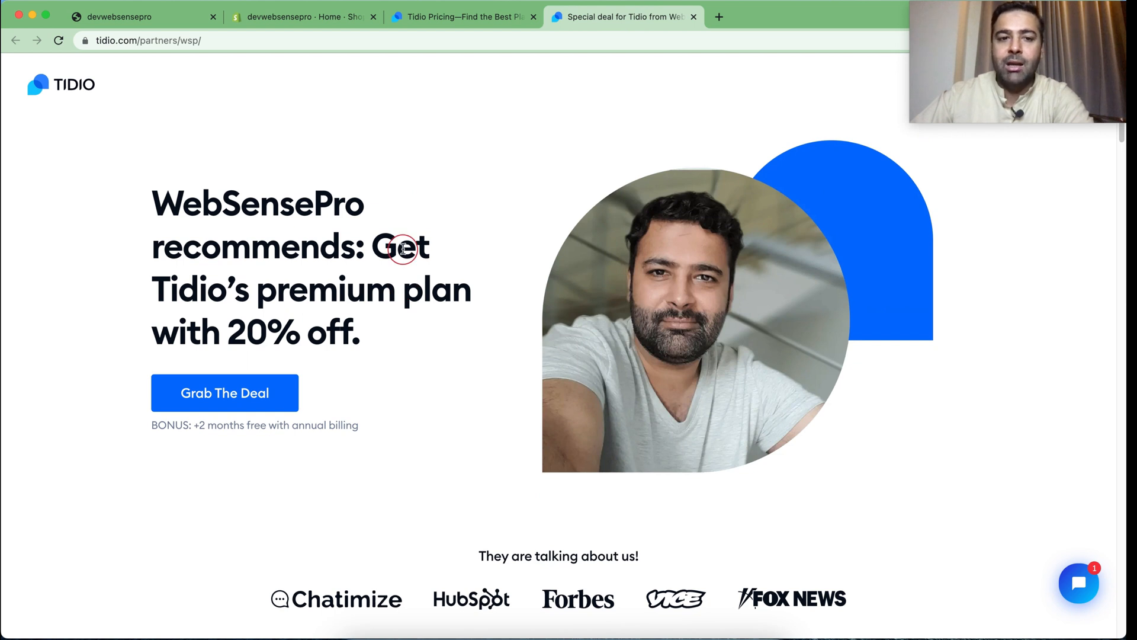
{"action": "left_click_drag", "start_coordinate": [192, 428], "coordinate": [247, 436]}
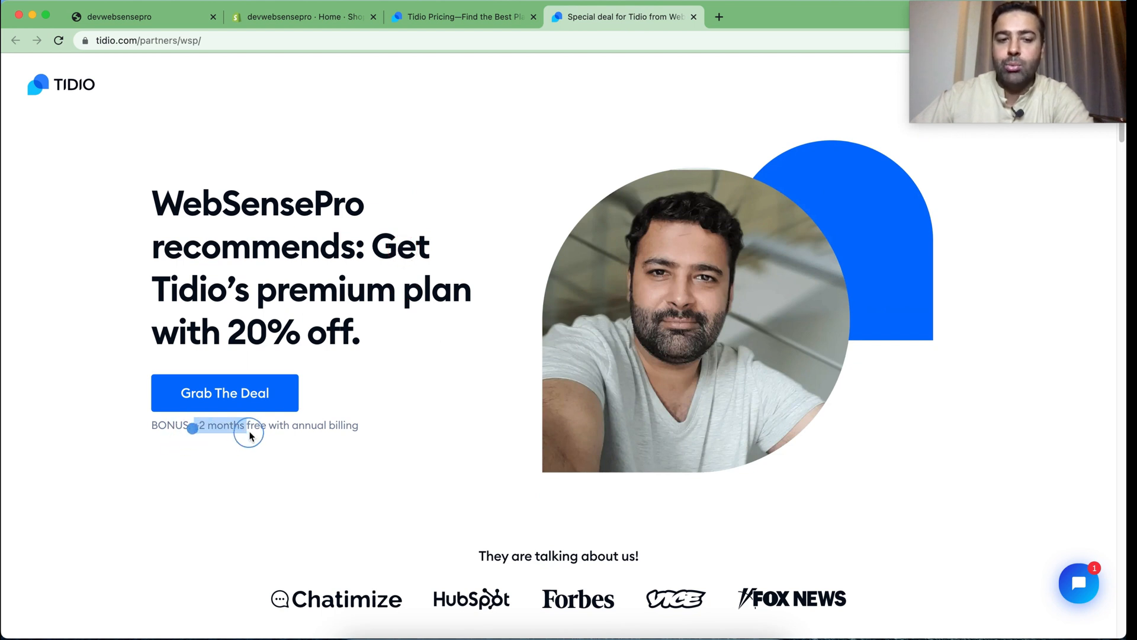
{"action": "left_click", "coordinate": [389, 373]}
{"action": "left_click", "coordinate": [449, 17]}
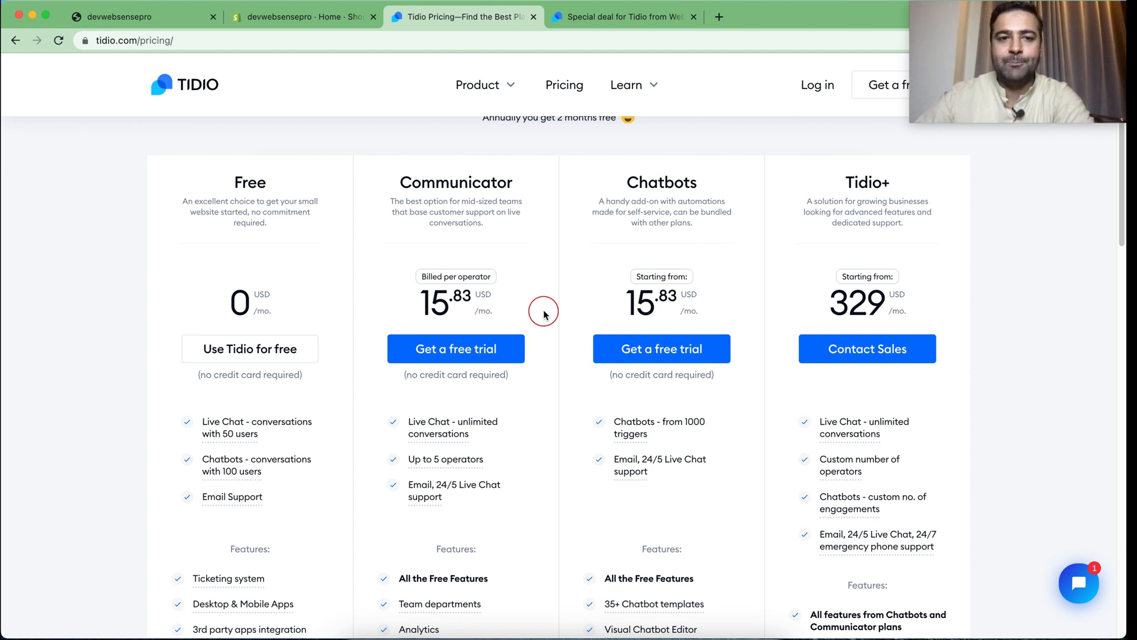
Switch to the Shopify admin and search the Shopify App Store for "tidio chat"
{"action": "left_click", "coordinate": [284, 17]}
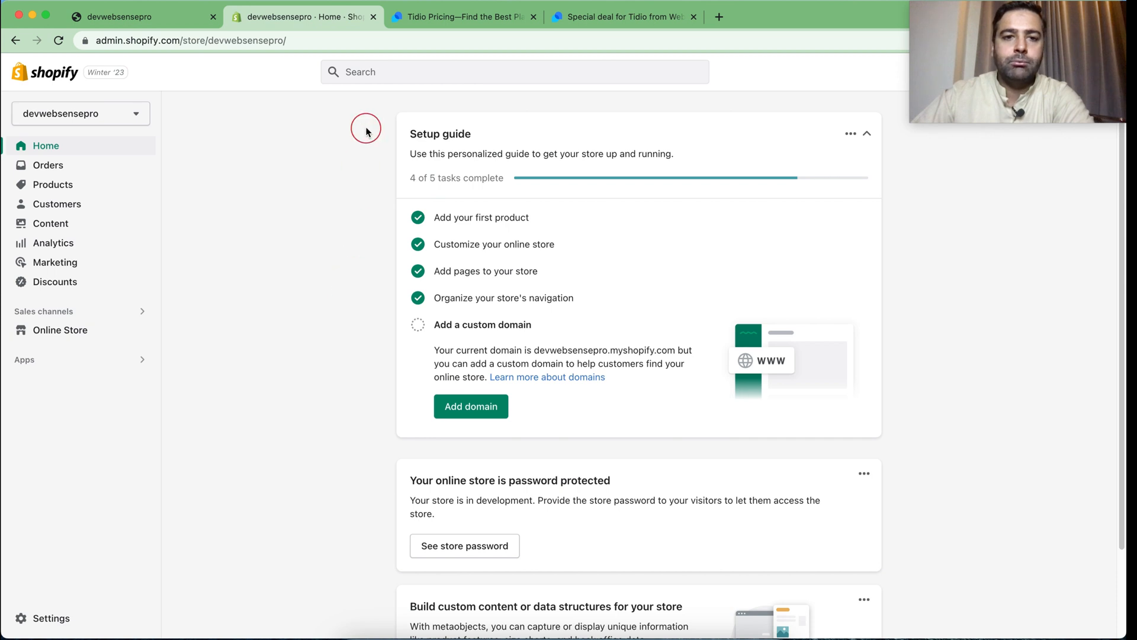
{"action": "left_click", "coordinate": [67, 369]}
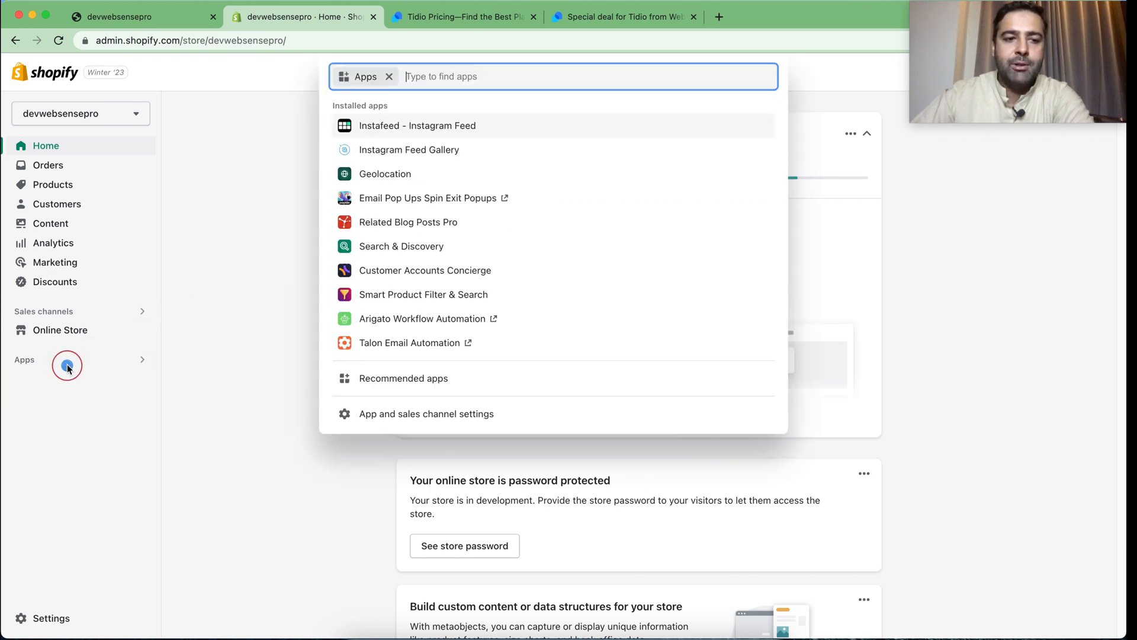
{"action": "type", "text": "tiio"}
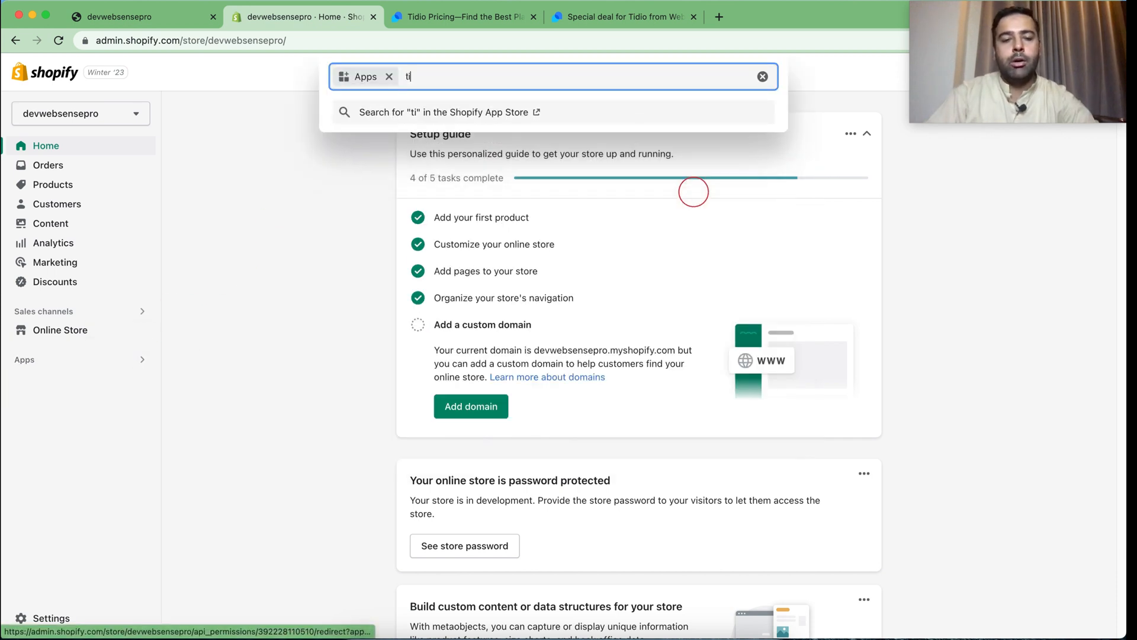
{"action": "key", "text": "BackSpace"}
{"action": "key", "text": "BackSpace"}
{"action": "type", "text": "dio chat"}
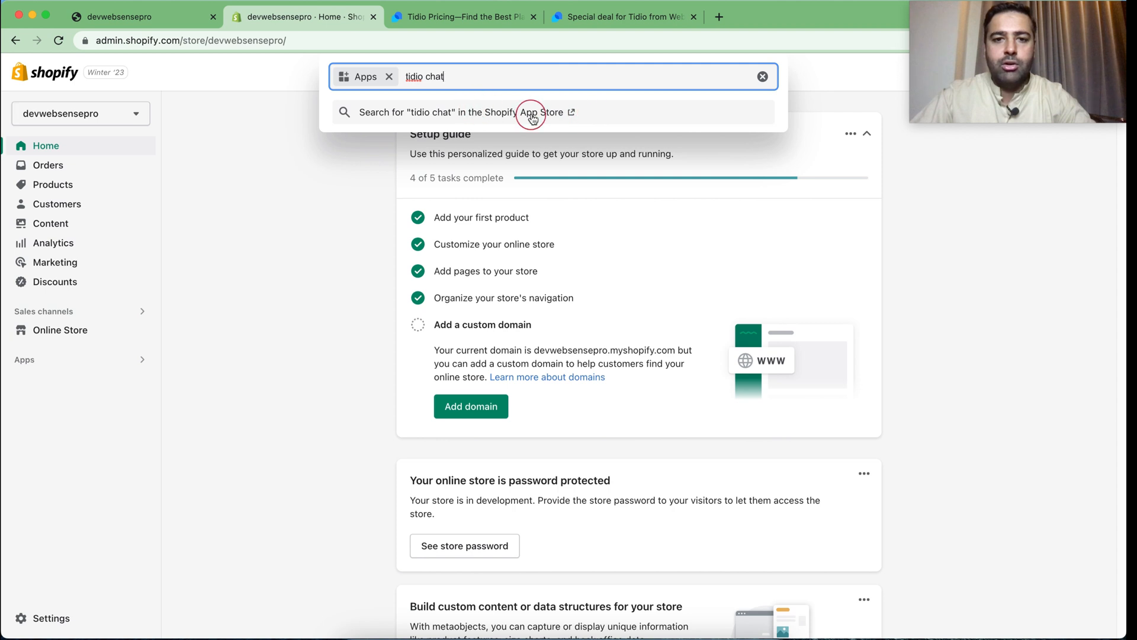
{"action": "left_click", "coordinate": [567, 114]}
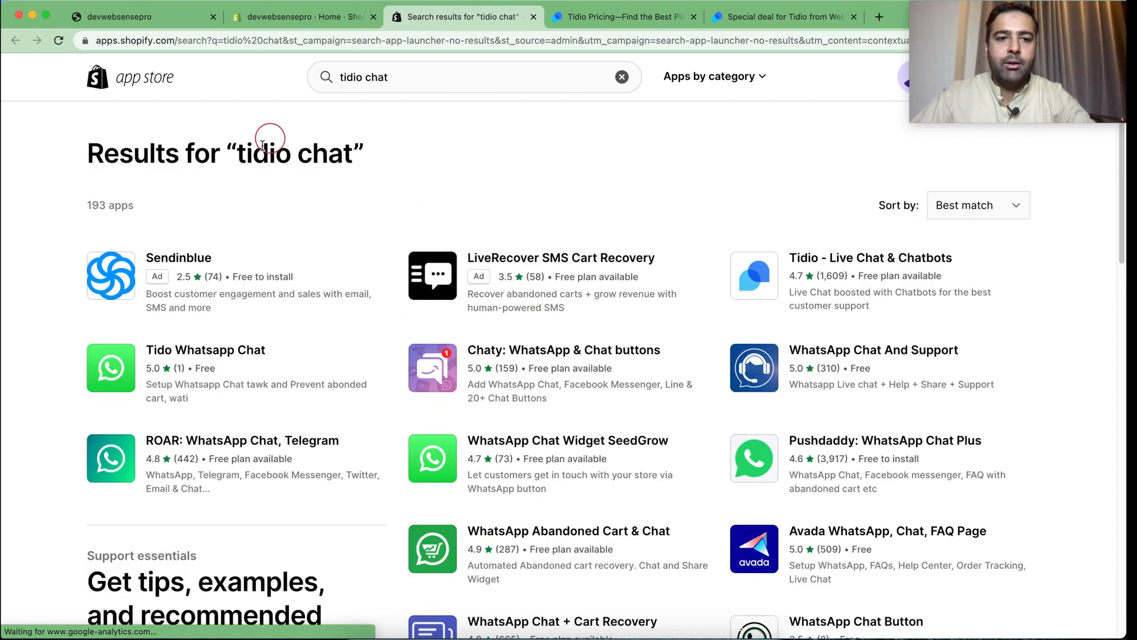
Install the Tidio - Live Chat & Chatbots app on the devwebsensepro store
{"action": "left_click", "coordinate": [832, 259]}
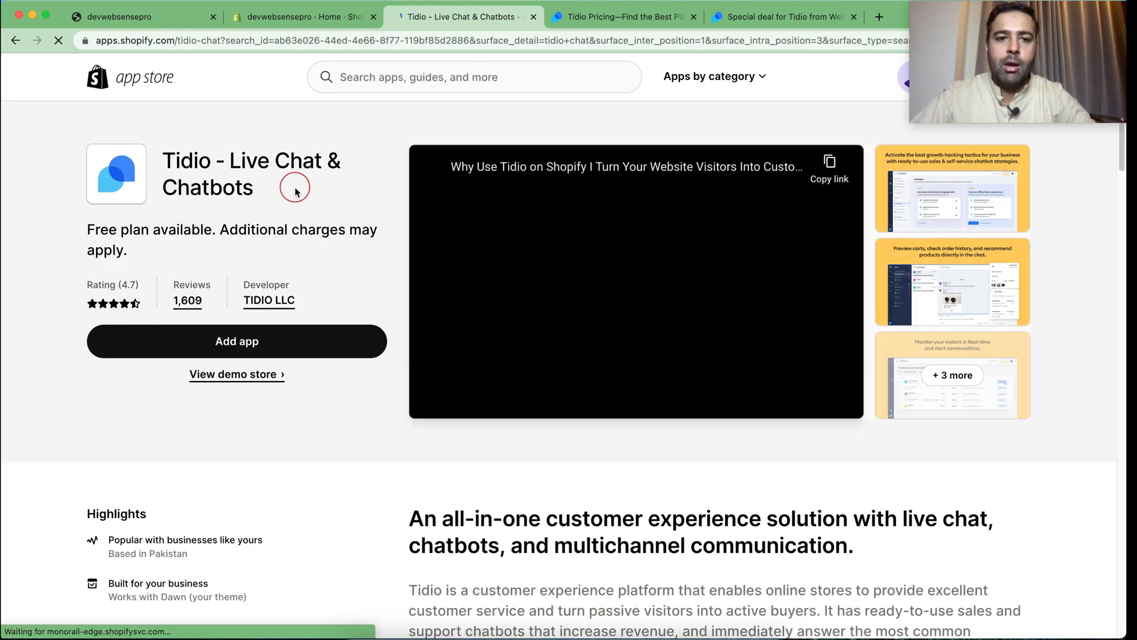
{"action": "left_click", "coordinate": [256, 348]}
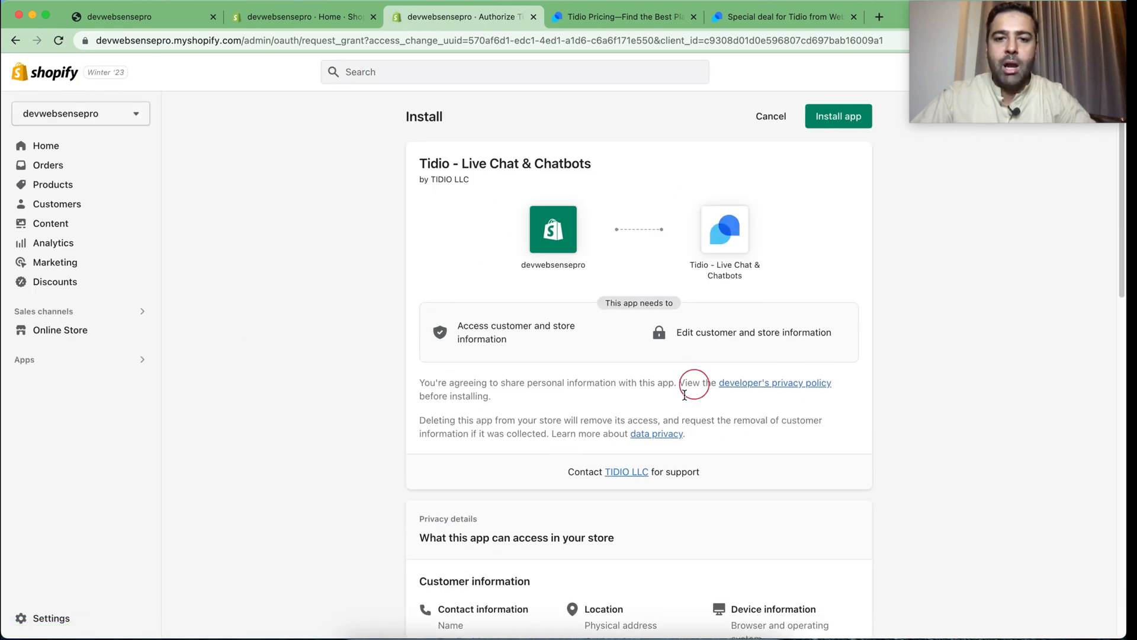
{"action": "scroll", "coordinate": [817, 299], "scroll_direction": "down", "scroll_amount": 3}
{"action": "scroll", "coordinate": [807, 348], "scroll_direction": "up", "scroll_amount": 3}
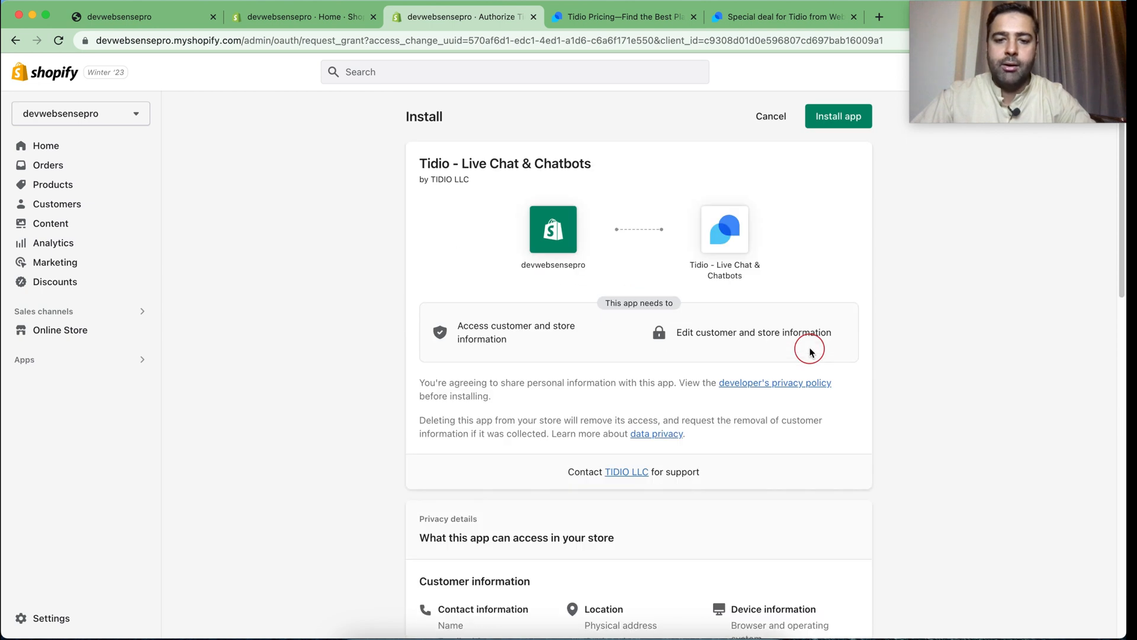
{"action": "left_click", "coordinate": [833, 125]}
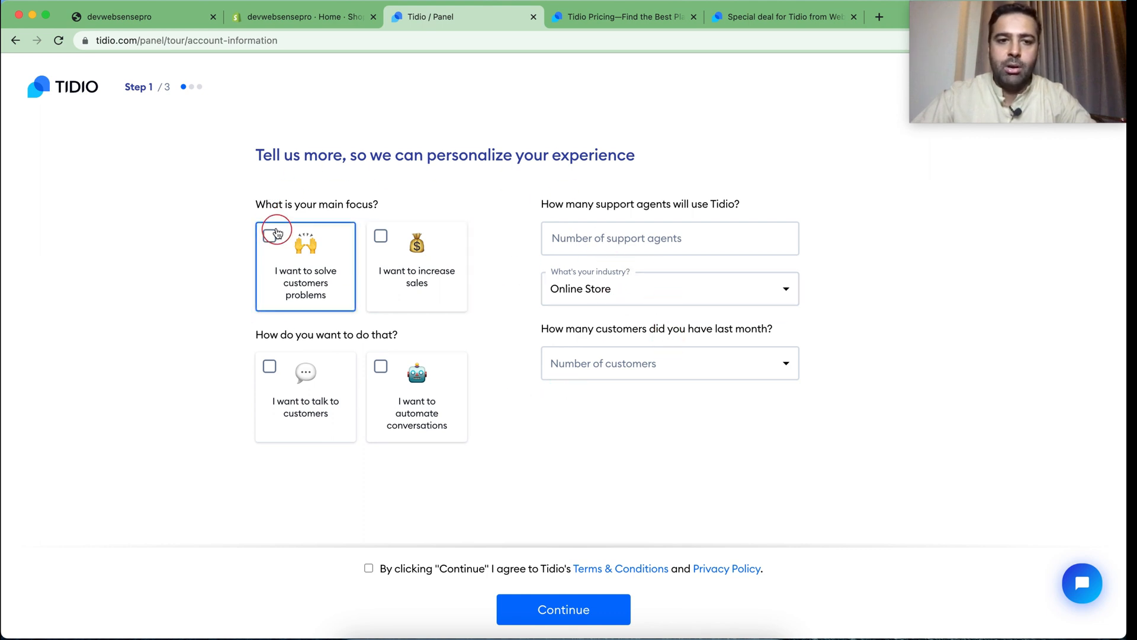
Select both main focuses, solving customers' problems and increasing sales, and both methods, talking to customers and automating conversations
{"action": "left_click_drag", "start_coordinate": [259, 207], "coordinate": [468, 216]}
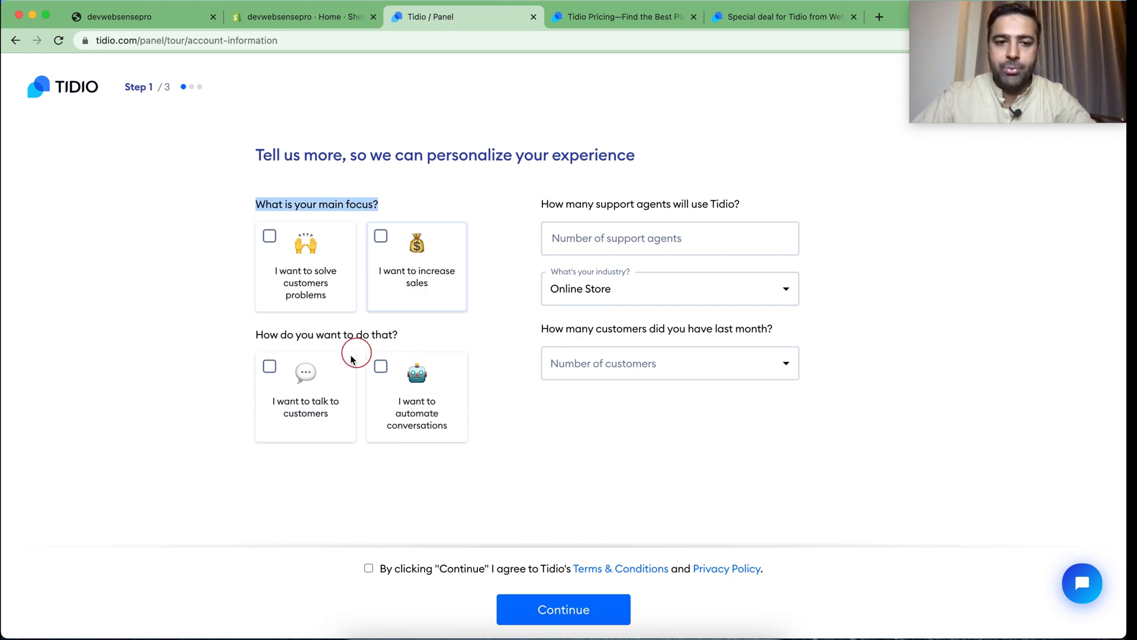
{"action": "left_click", "coordinate": [268, 368]}
{"action": "left_click", "coordinate": [266, 259]}
{"action": "left_click", "coordinate": [381, 234]}
{"action": "left_click", "coordinate": [383, 369]}
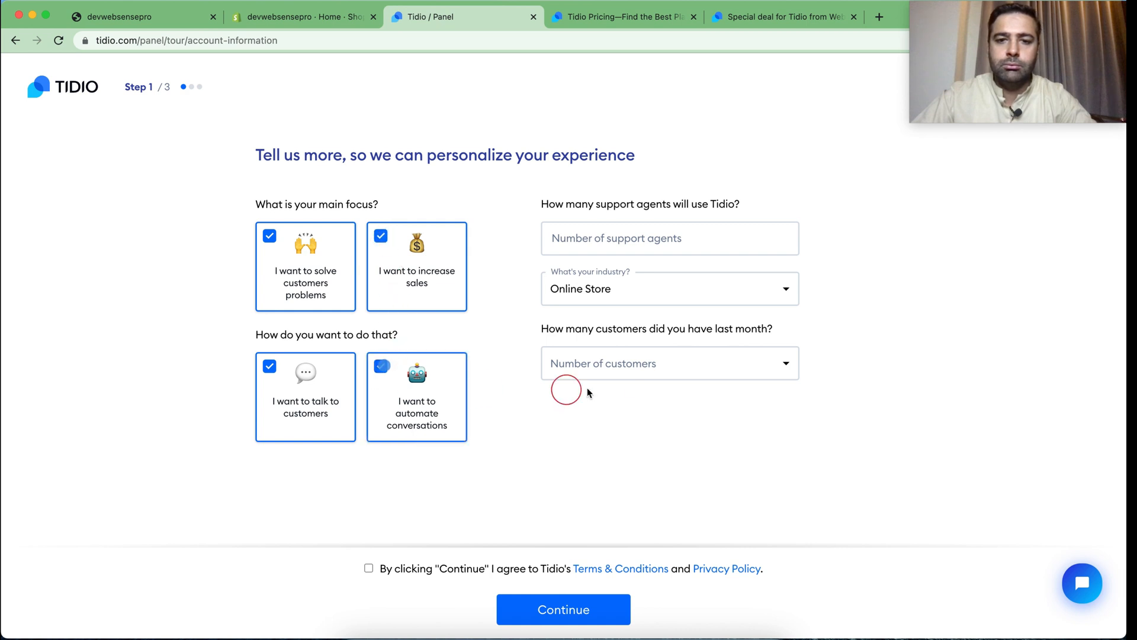
Submit the personalization form with 1 support agent, 6-25 customers last month, and the terms and privacy policy accepted
{"action": "left_click", "coordinate": [634, 252]}
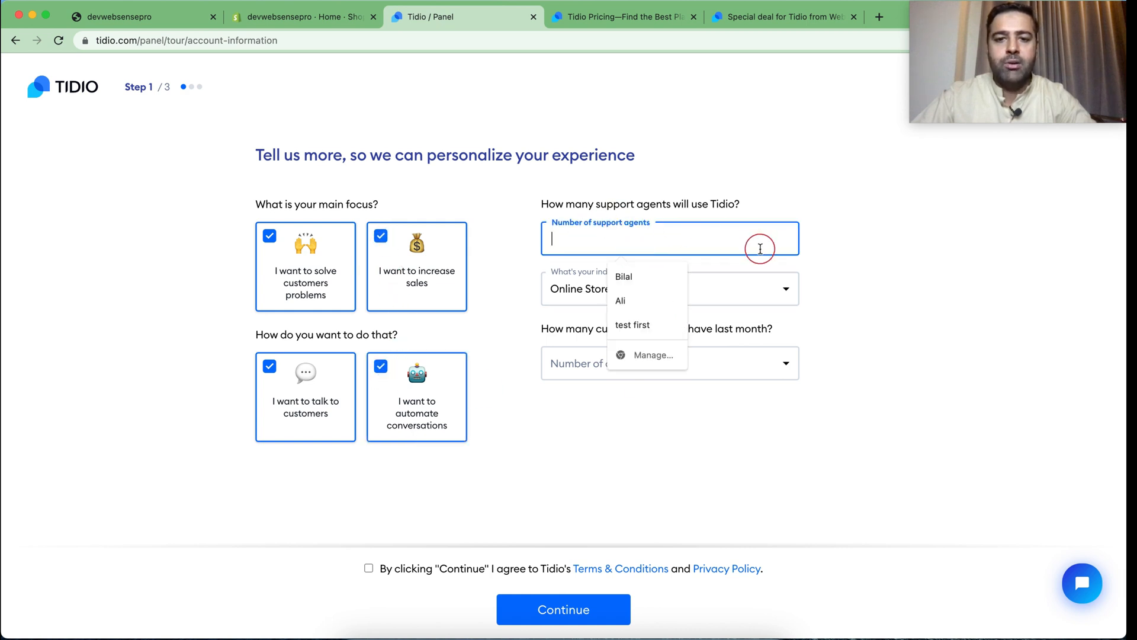
{"action": "type", "text": "1"}
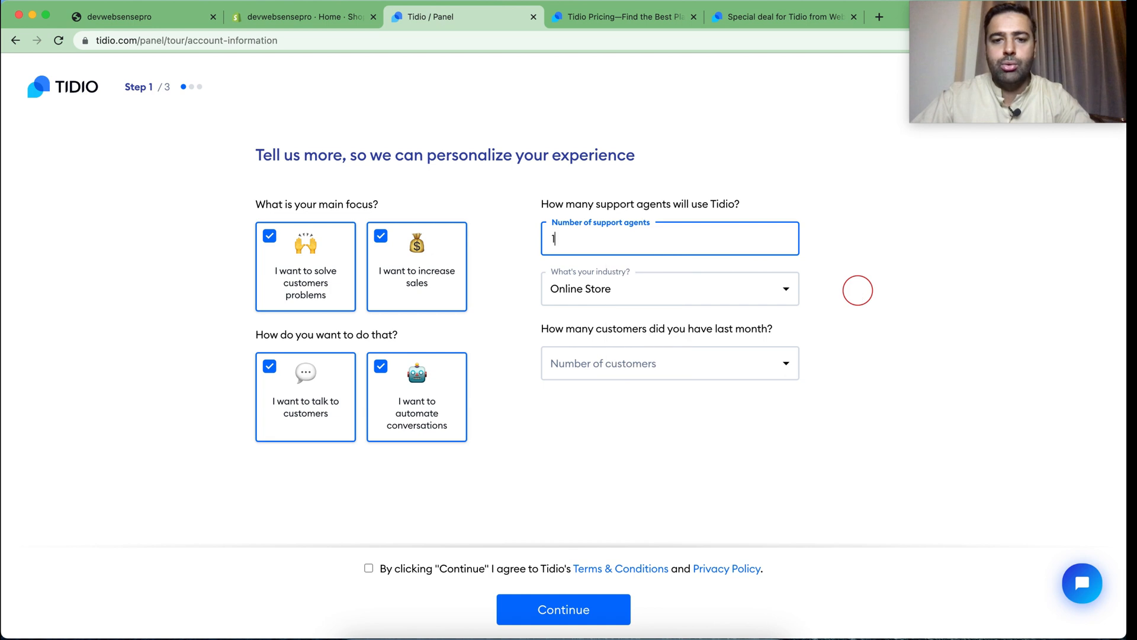
{"action": "left_click", "coordinate": [748, 302]}
{"action": "left_click", "coordinate": [748, 298]}
{"action": "left_click", "coordinate": [749, 372]}
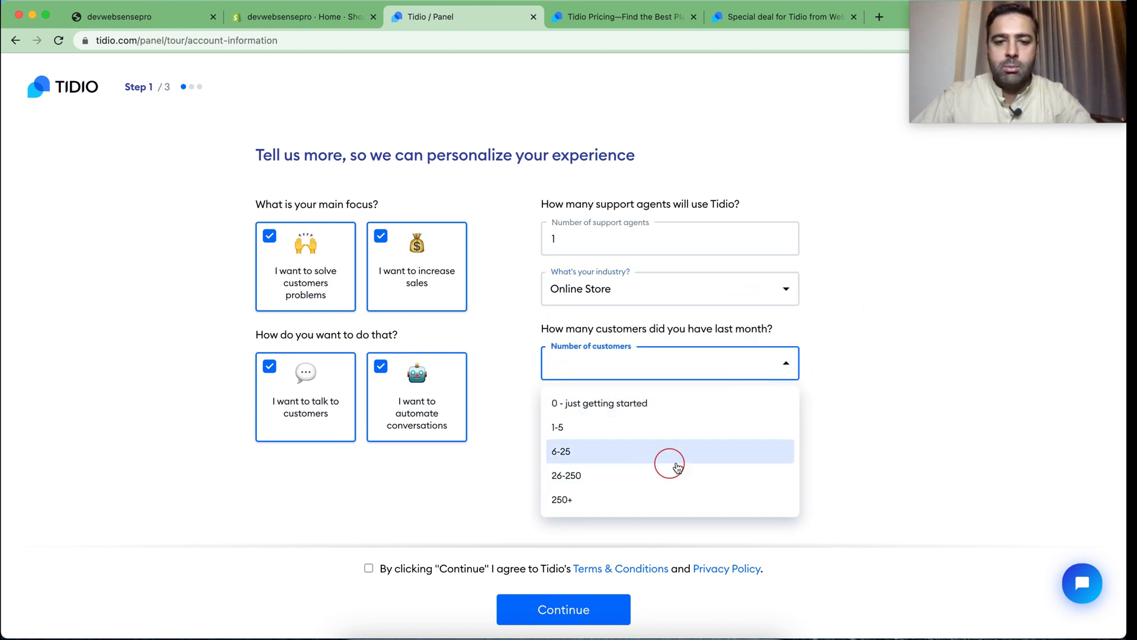
{"action": "left_click", "coordinate": [596, 458]}
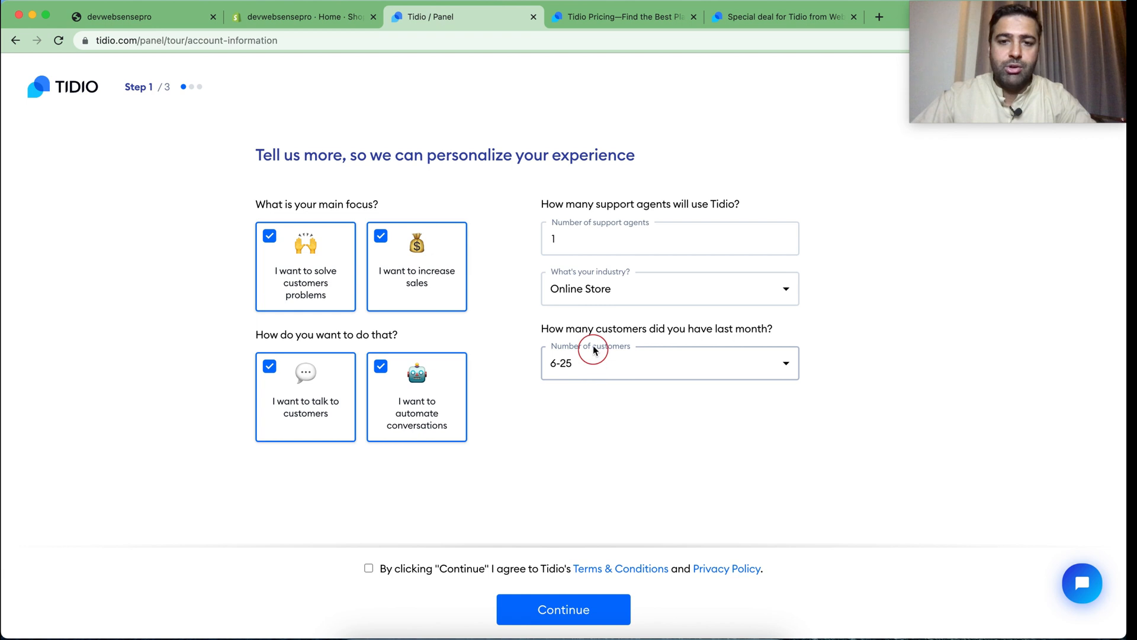
{"action": "double_click", "coordinate": [563, 238]}
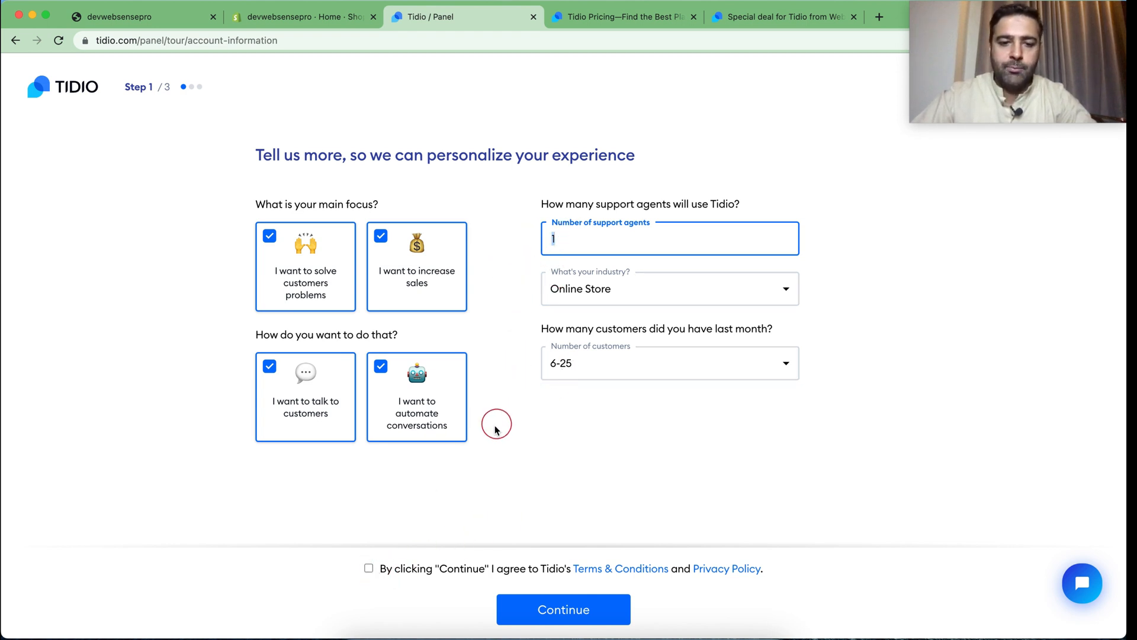
{"action": "left_click", "coordinate": [368, 570]}
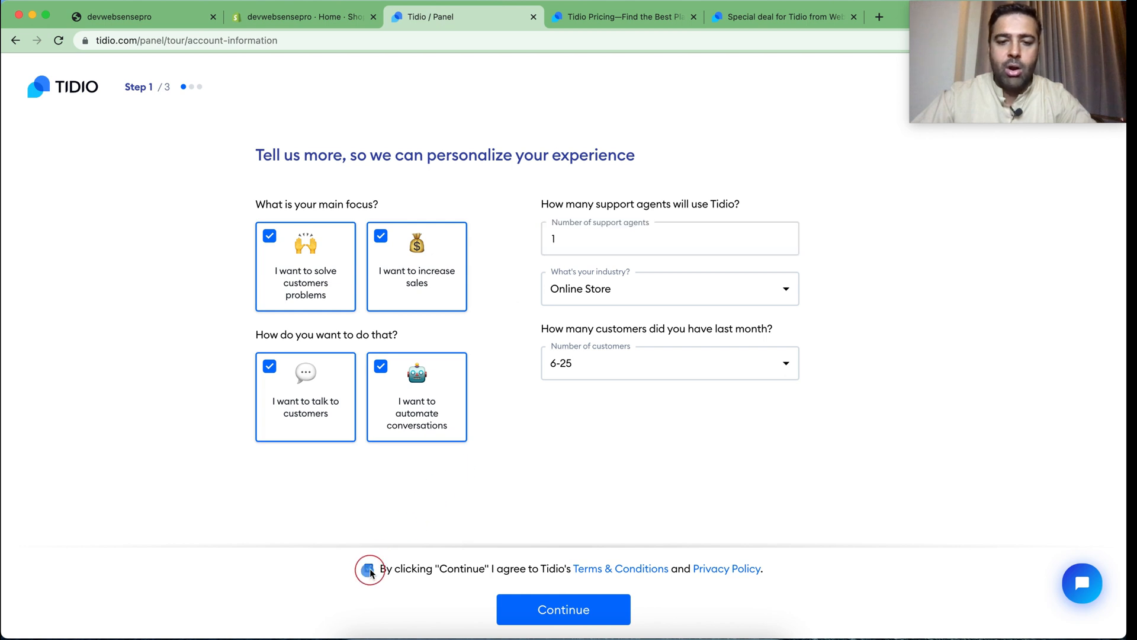
{"action": "left_click", "coordinate": [581, 618]}
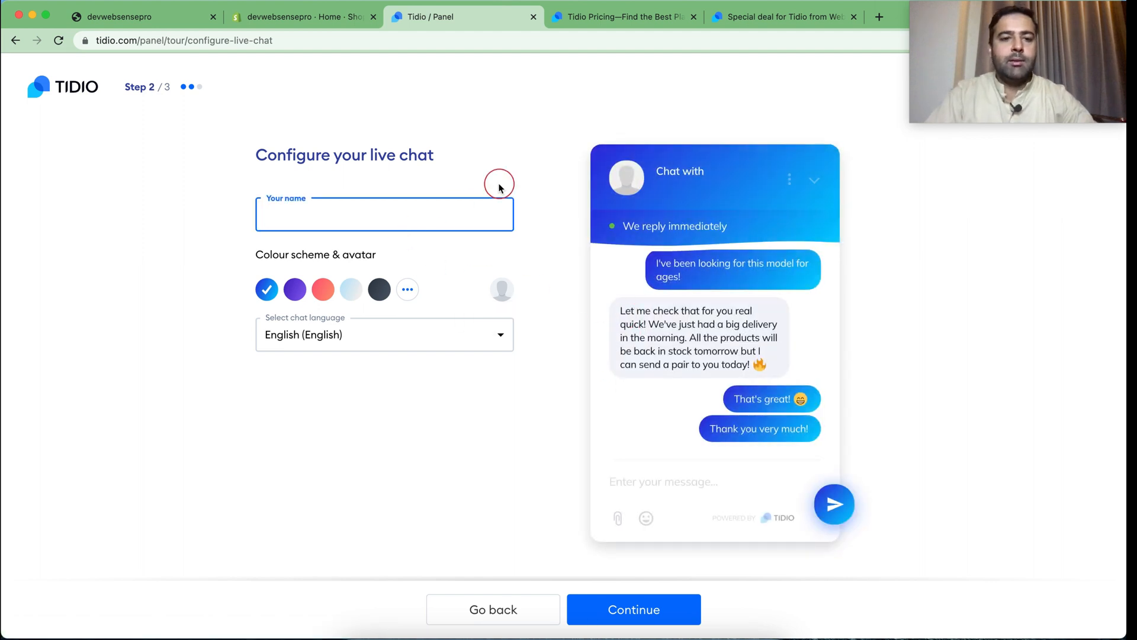
Configure the live chat with the operator's name and light blue colour scheme, and accept the discount-code option for the first chatbot
{"action": "type", "text": "Bilal"}
{"action": "left_click", "coordinate": [519, 175]}
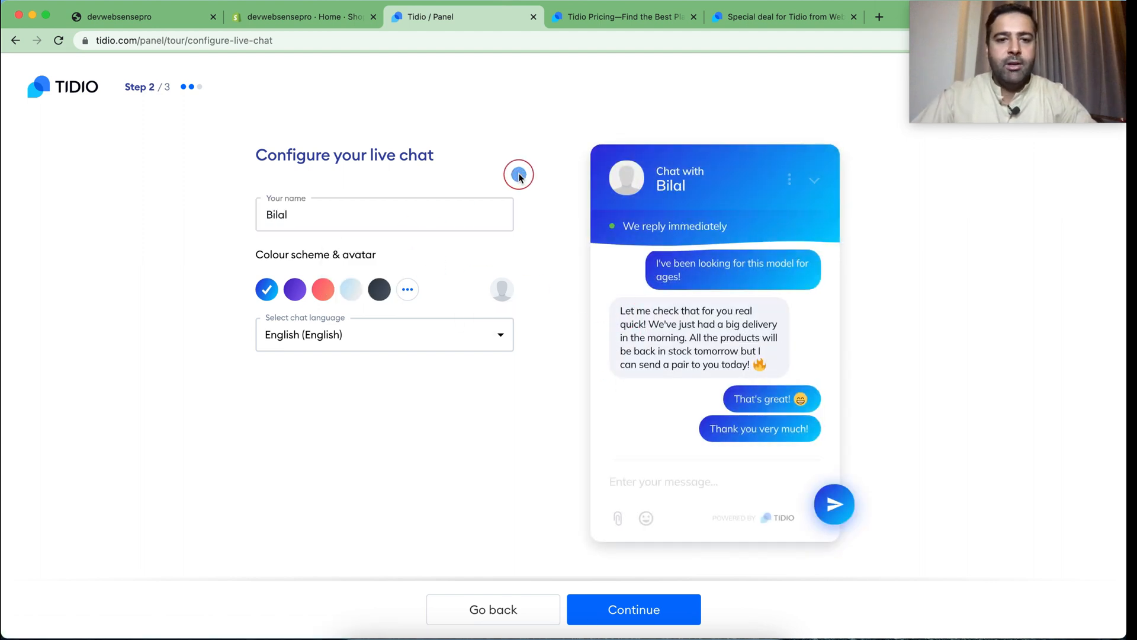
{"action": "left_click", "coordinate": [355, 299]}
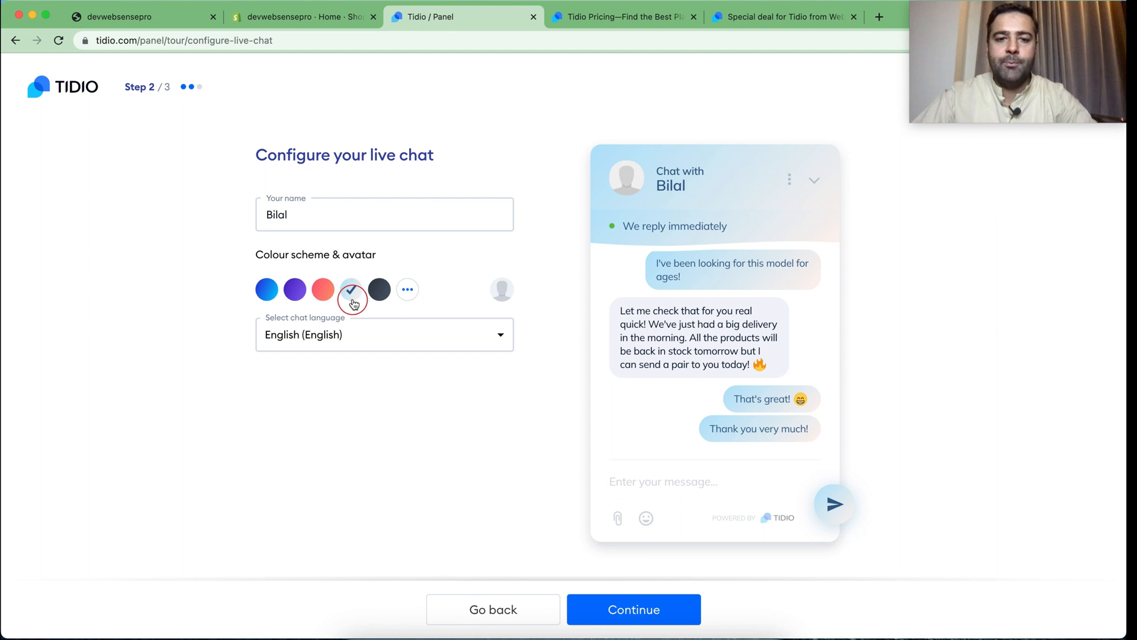
{"action": "left_click", "coordinate": [659, 605]}
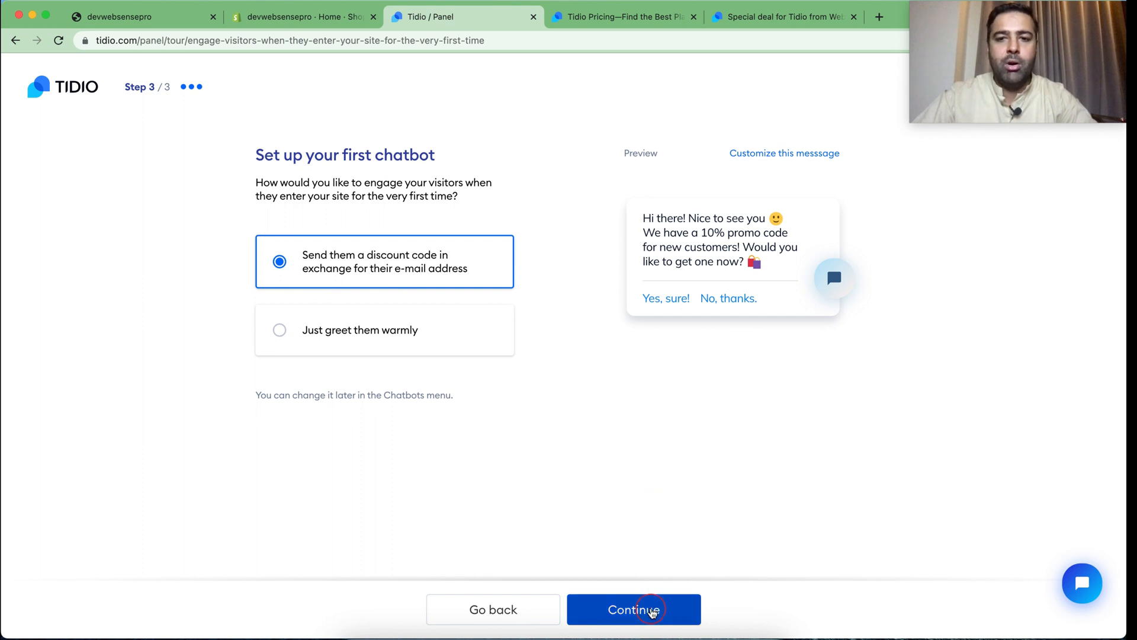
{"action": "left_click", "coordinate": [652, 611]}
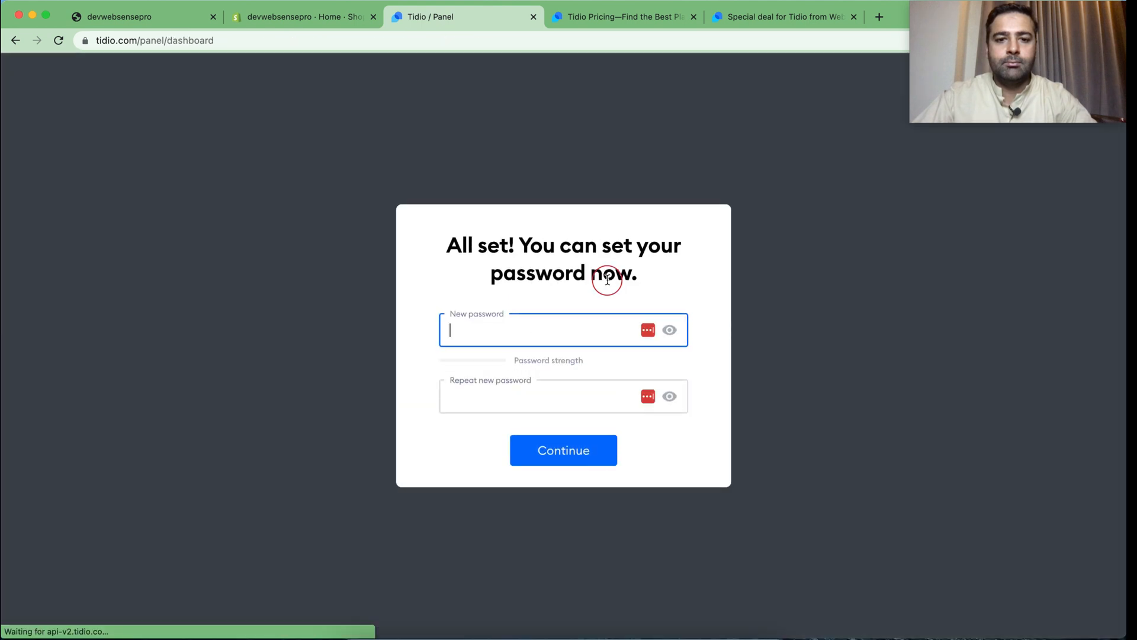
Enter and repeat a new password for the Tidio account and submit it
{"action": "left_click", "coordinate": [651, 333]}
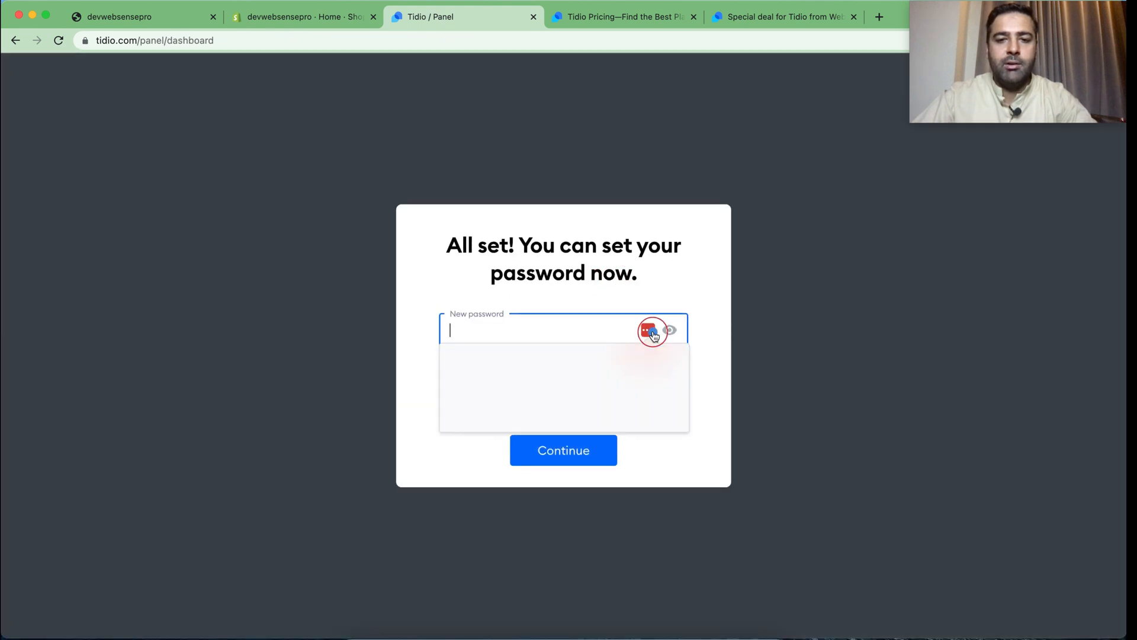
{"action": "left_click", "coordinate": [697, 272]}
{"action": "left_click", "coordinate": [530, 333]}
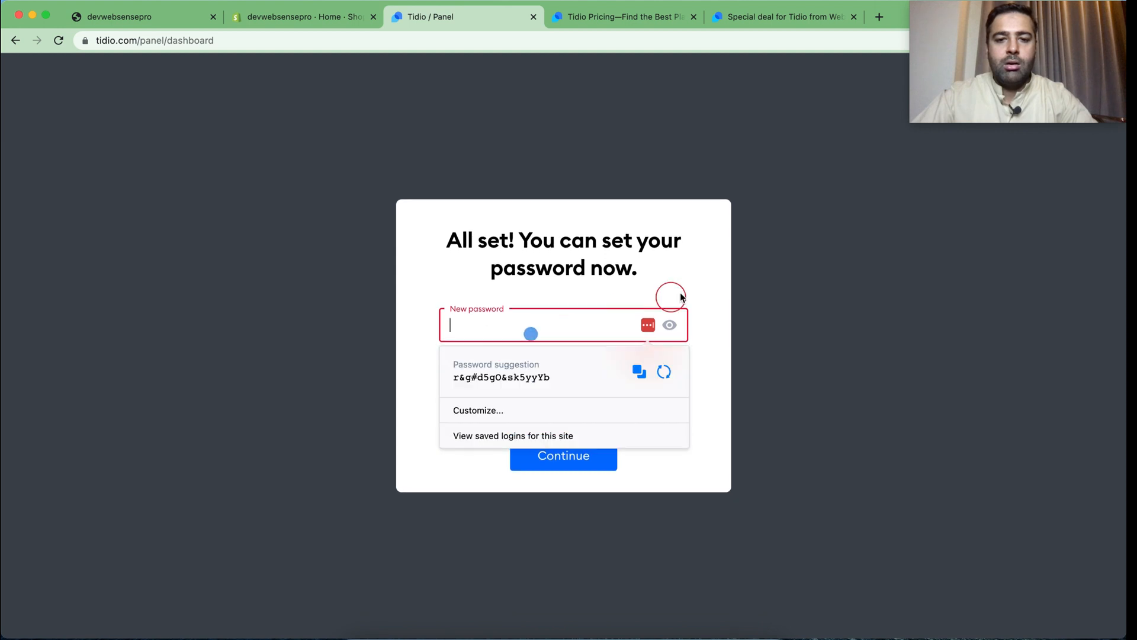
{"action": "type", "text": "••••••••••"}
{"action": "key", "text": "Tab"}
{"action": "type", "text": "••••••"}
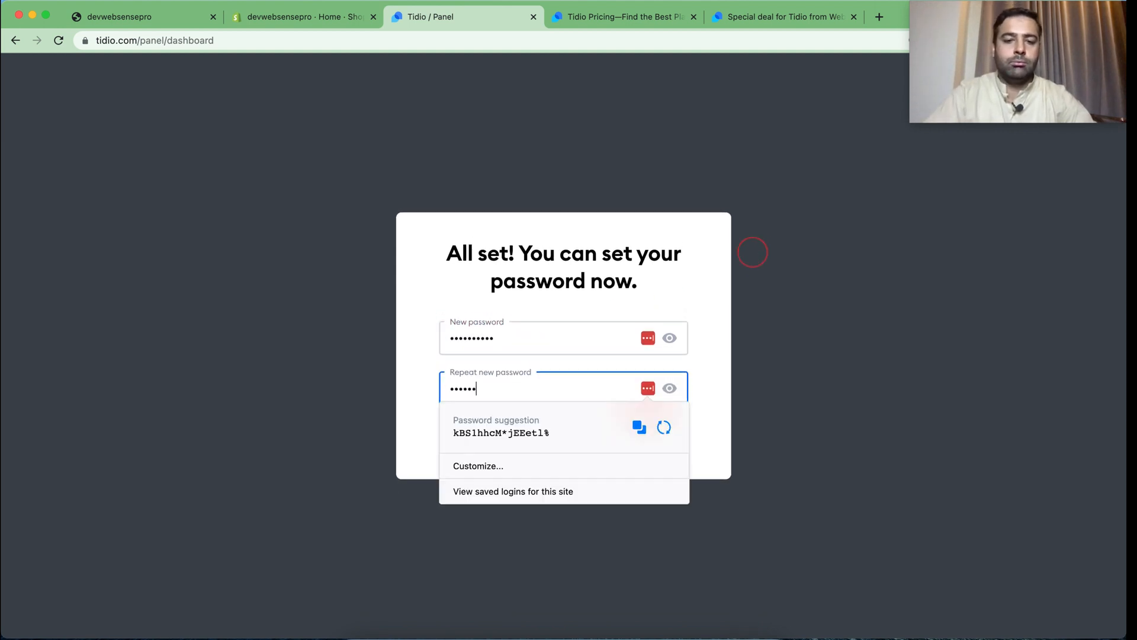
{"action": "left_click", "coordinate": [649, 289]}
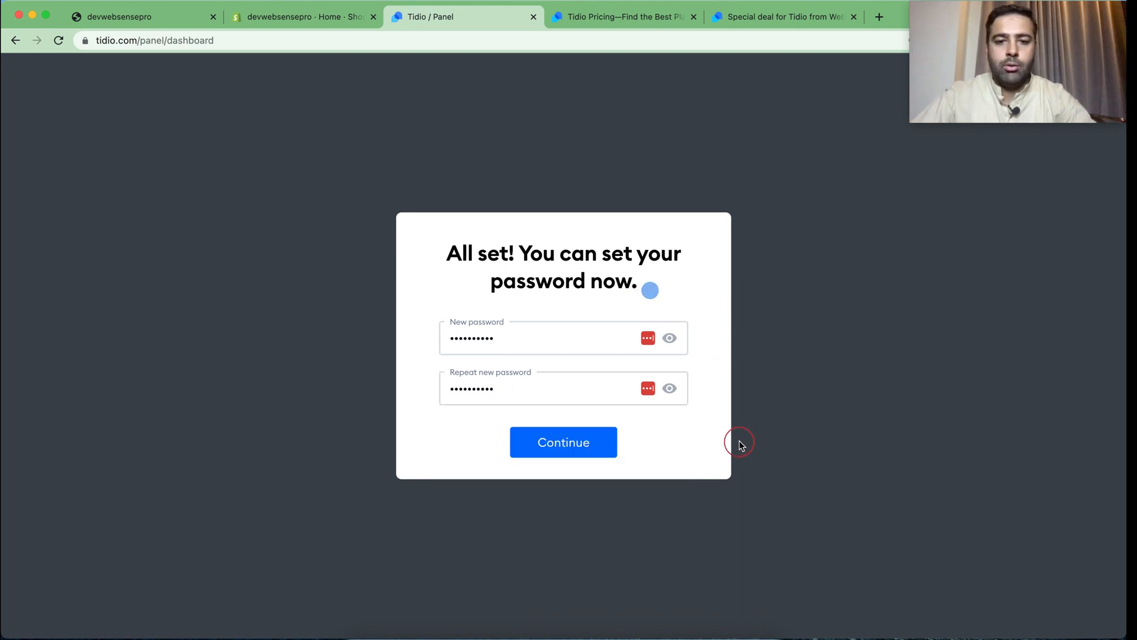
{"action": "left_click", "coordinate": [580, 451]}
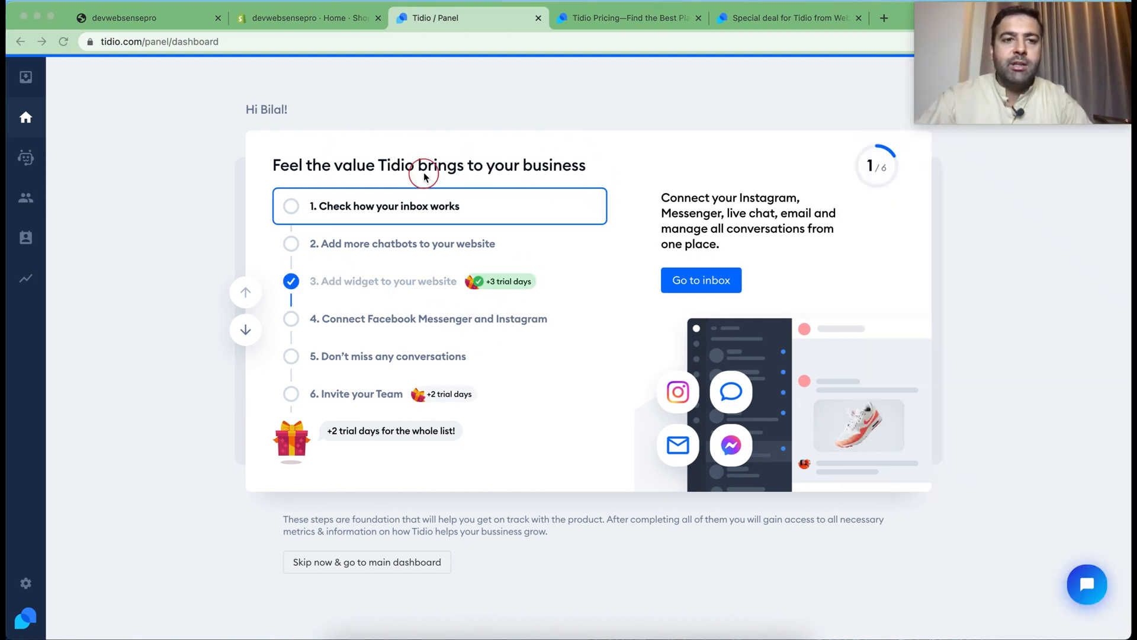
Activate the Tidio Chat Widget in the Shopify Theme Editor from the Live Chat installation settings, and return to the Tidio panel
{"action": "left_click", "coordinate": [27, 588]}
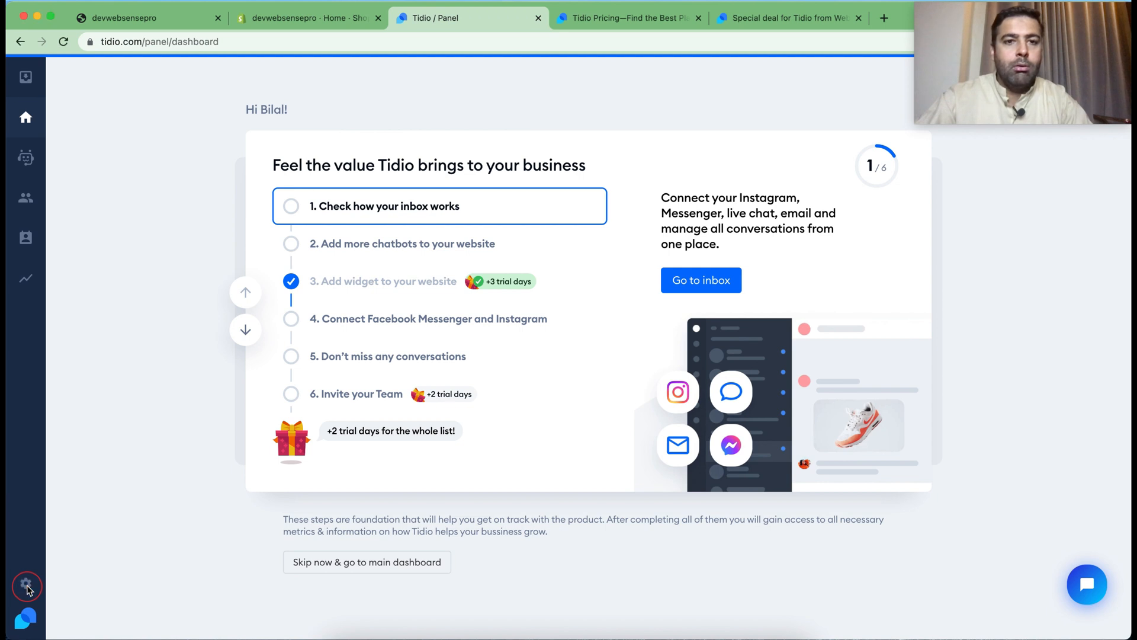
{"action": "left_click", "coordinate": [25, 583]}
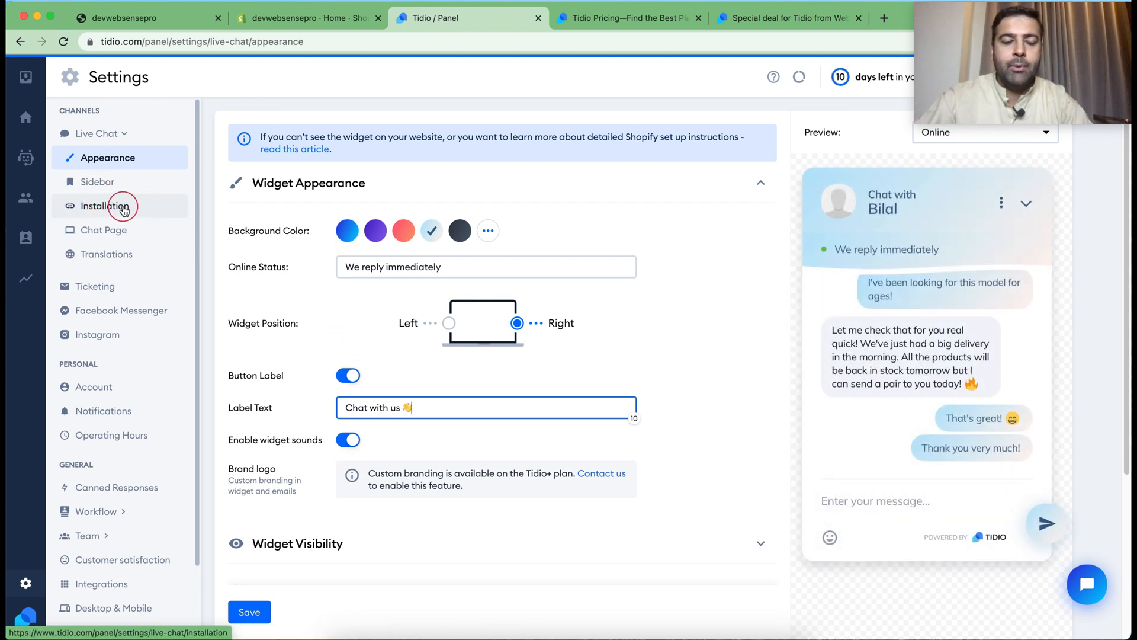
{"action": "left_click", "coordinate": [124, 210]}
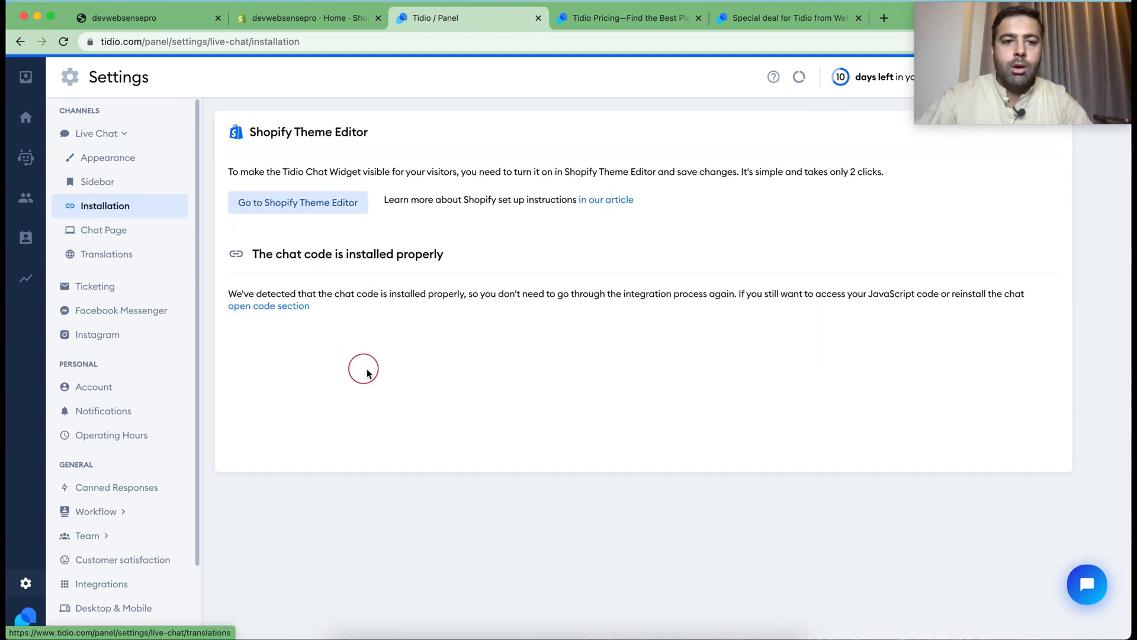
{"action": "left_click", "coordinate": [294, 211]}
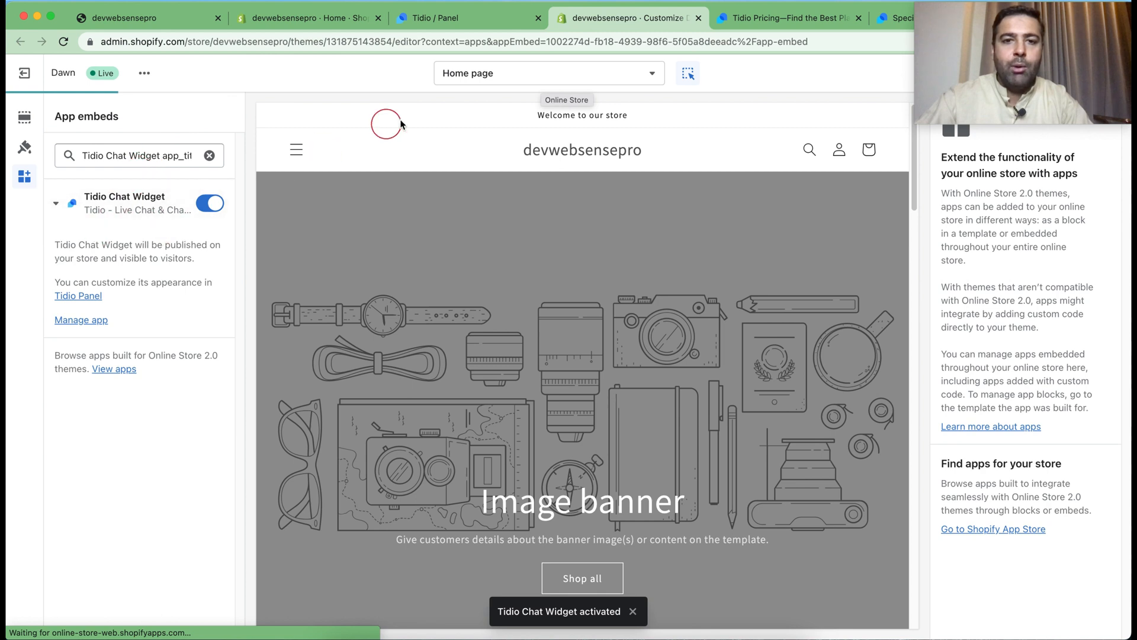
{"action": "left_click", "coordinate": [484, 19]}
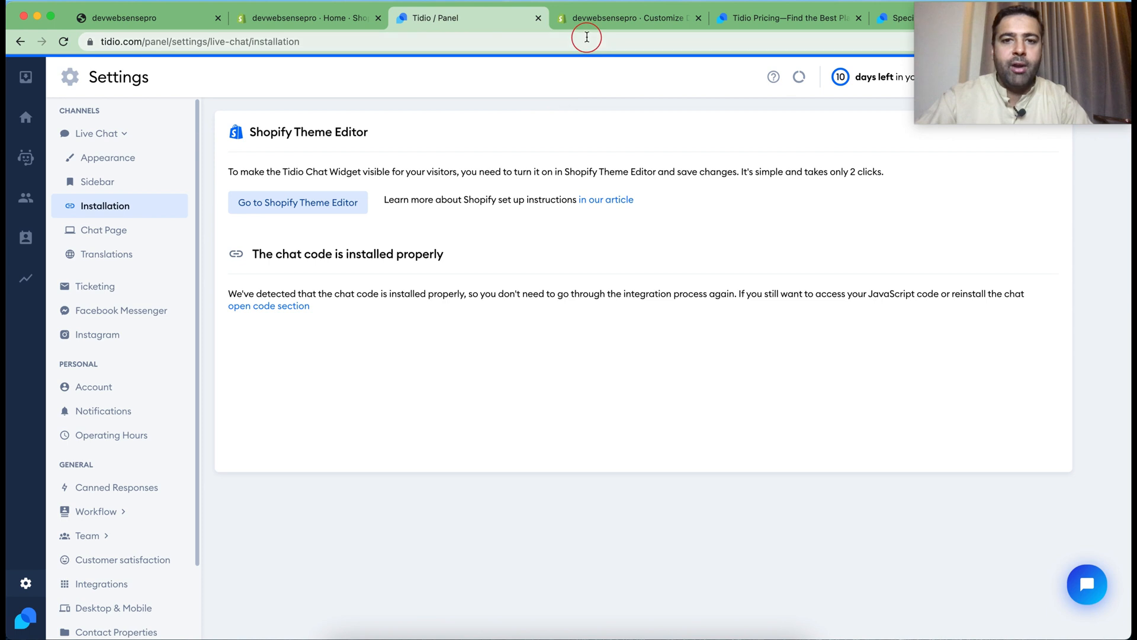
Save the enabled Tidio Chat Widget in the Shopify Theme Editor and reload the storefront to check the chat widget
{"action": "left_click", "coordinate": [589, 18]}
{"action": "left_click", "coordinate": [203, 211]}
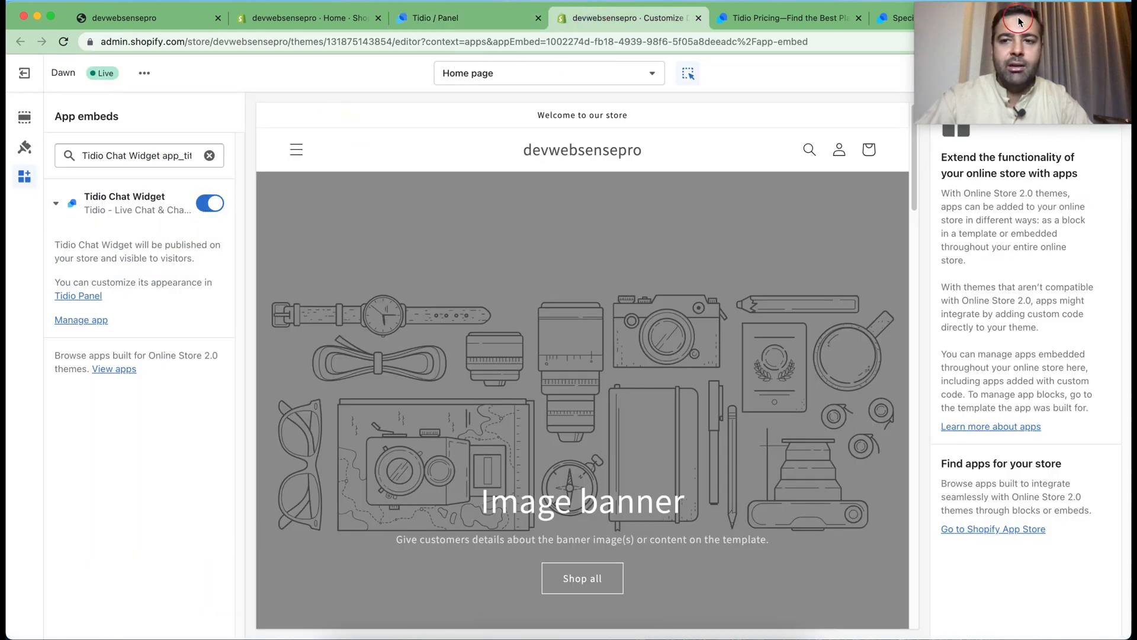
{"action": "left_click", "coordinate": [1096, 75]}
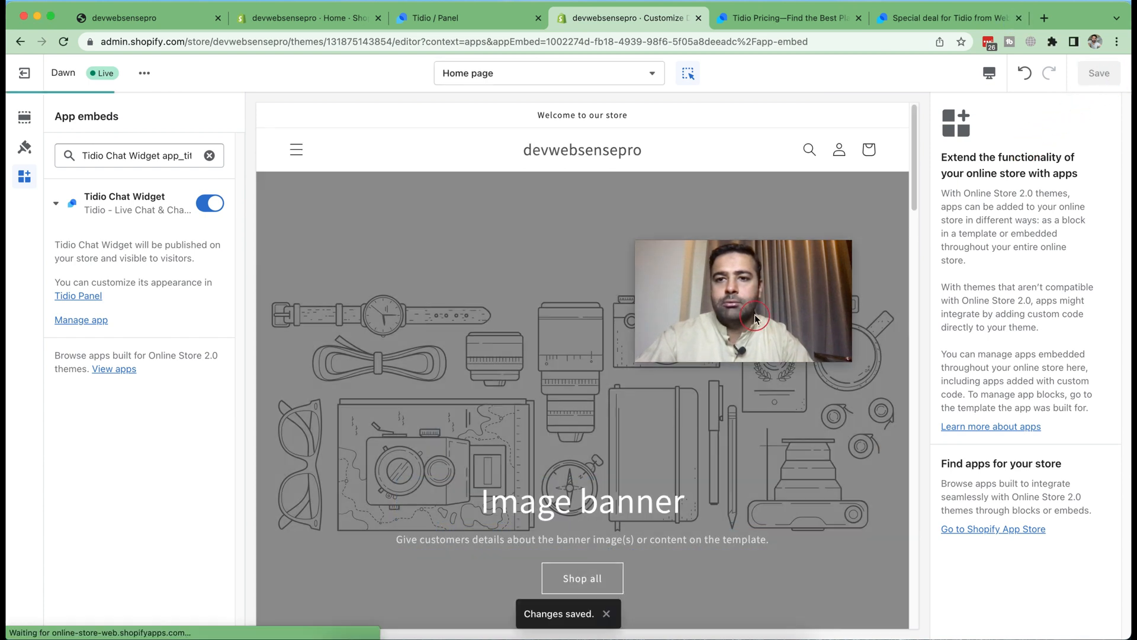
{"action": "left_click_drag", "start_coordinate": [755, 318], "coordinate": [1042, 80]}
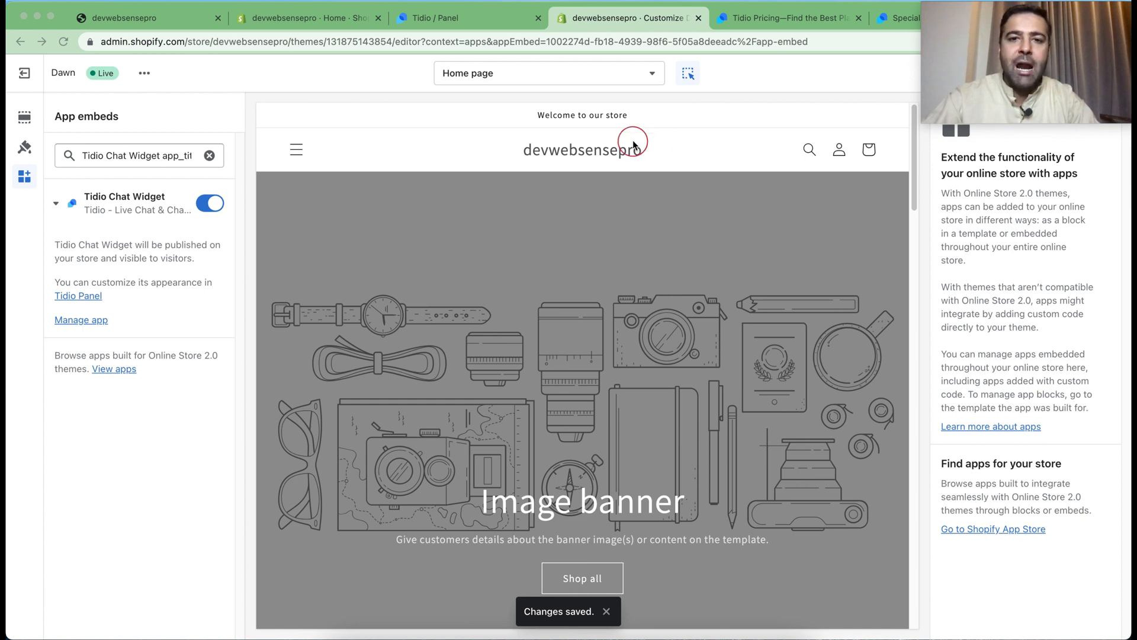
{"action": "left_click", "coordinate": [146, 19]}
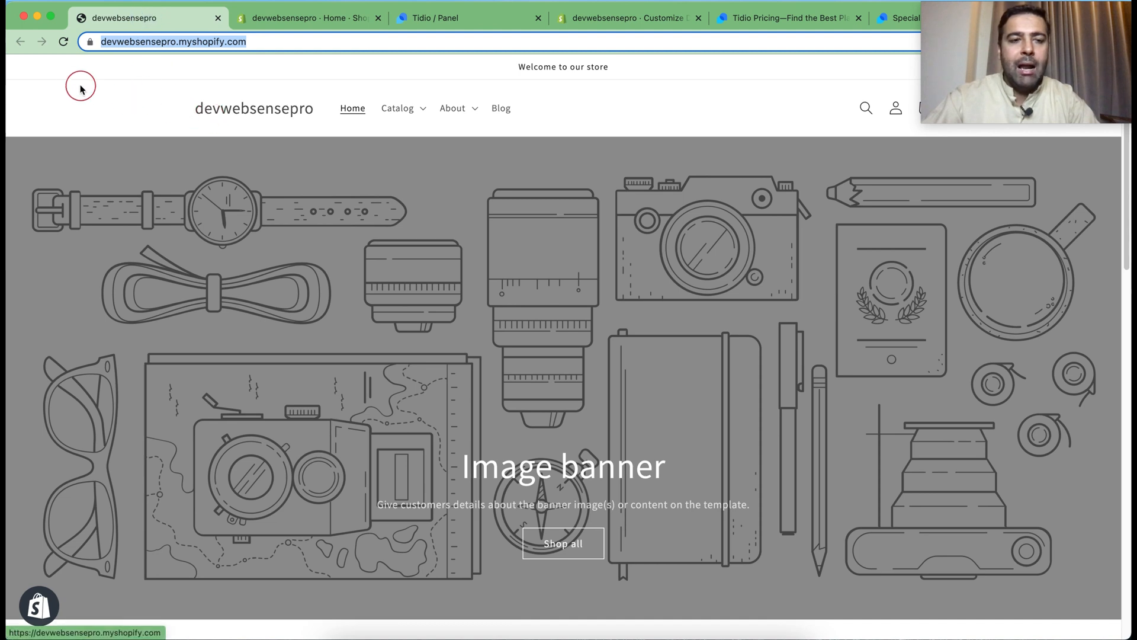
{"action": "left_click", "coordinate": [64, 42]}
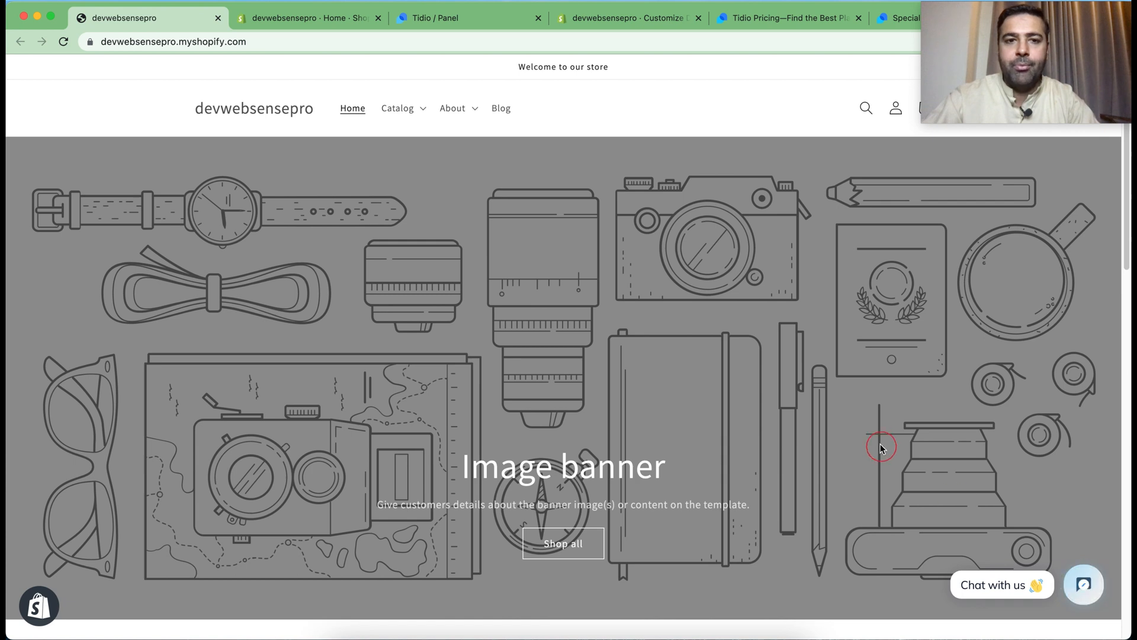
Open the Live Chat appearance settings in the Tidio panel and set the widget position to Left
{"action": "left_click", "coordinate": [446, 18]}
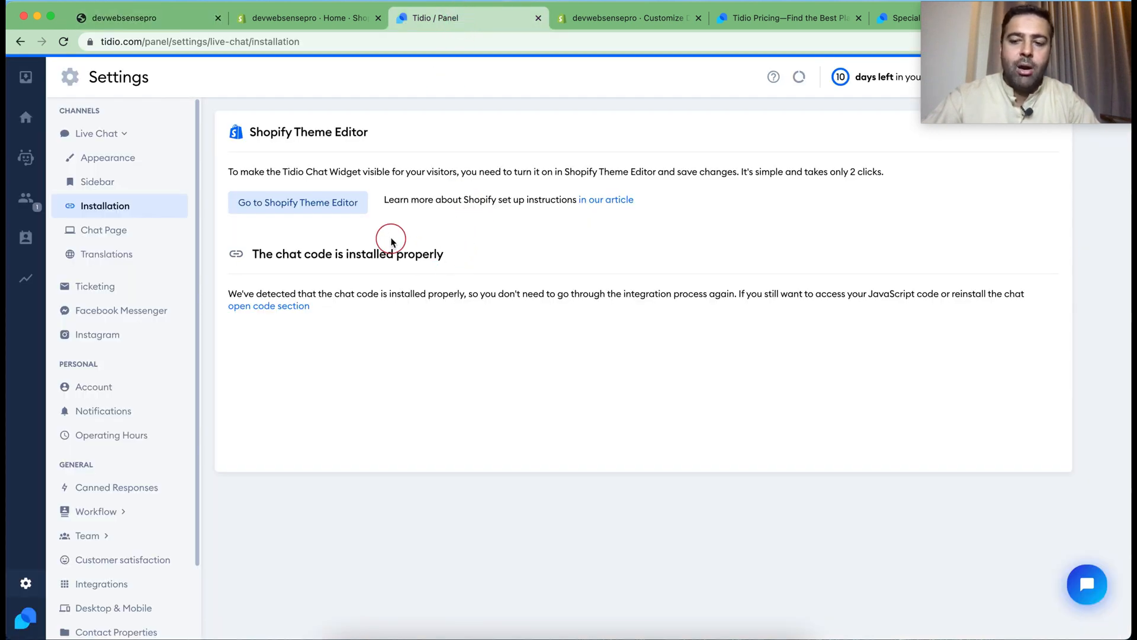
{"action": "left_click", "coordinate": [114, 165]}
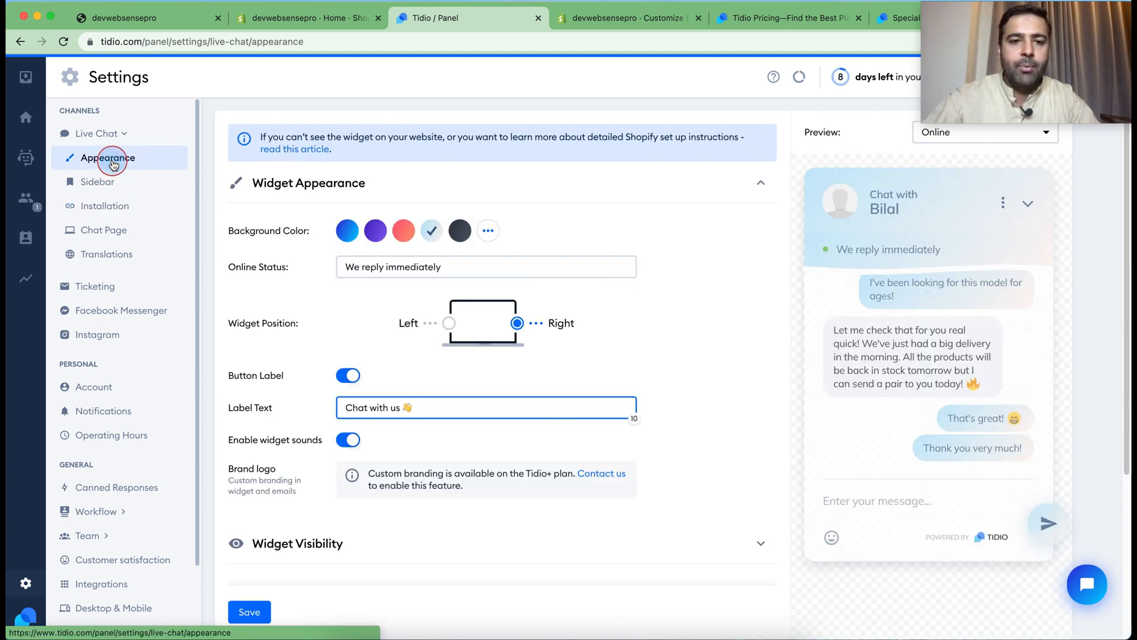
{"action": "left_click_drag", "start_coordinate": [474, 267], "coordinate": [322, 261]}
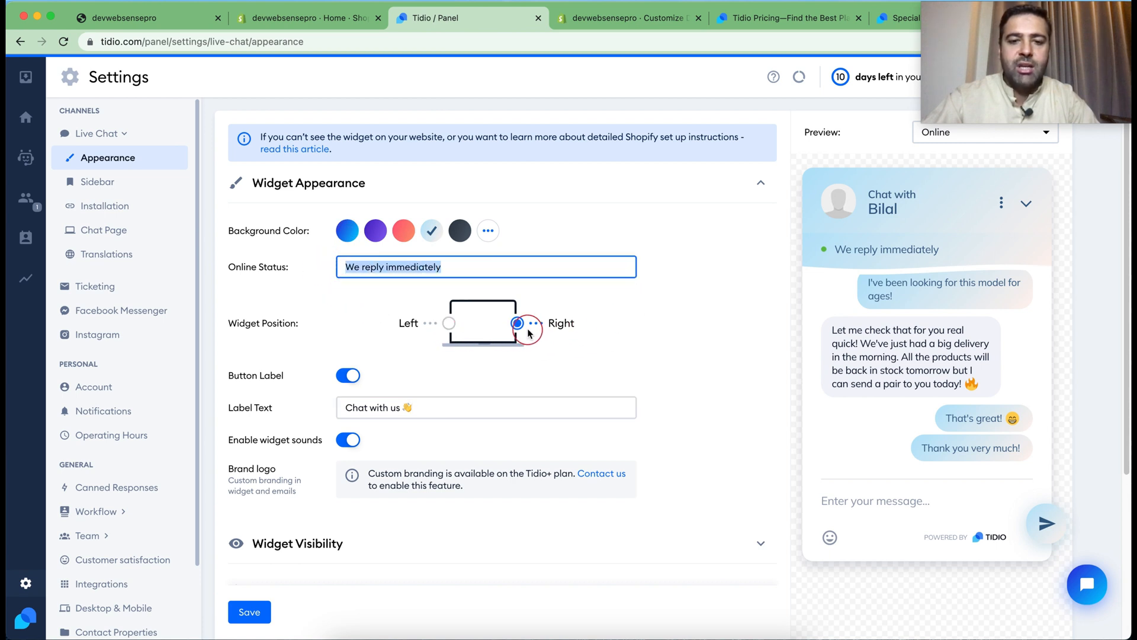
{"action": "left_click", "coordinate": [450, 324]}
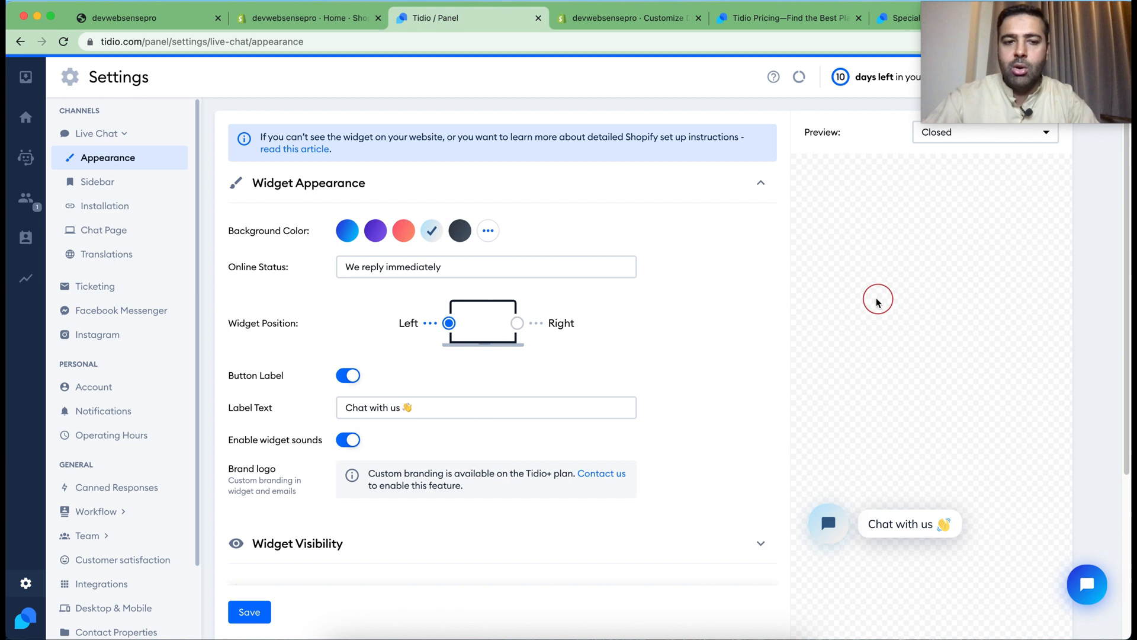
Change the chat button's label text to "Hey how can I help you", keeping the waving-hand emoji at the end
{"action": "scroll", "coordinate": [687, 237], "scroll_direction": "down", "scroll_amount": 2}
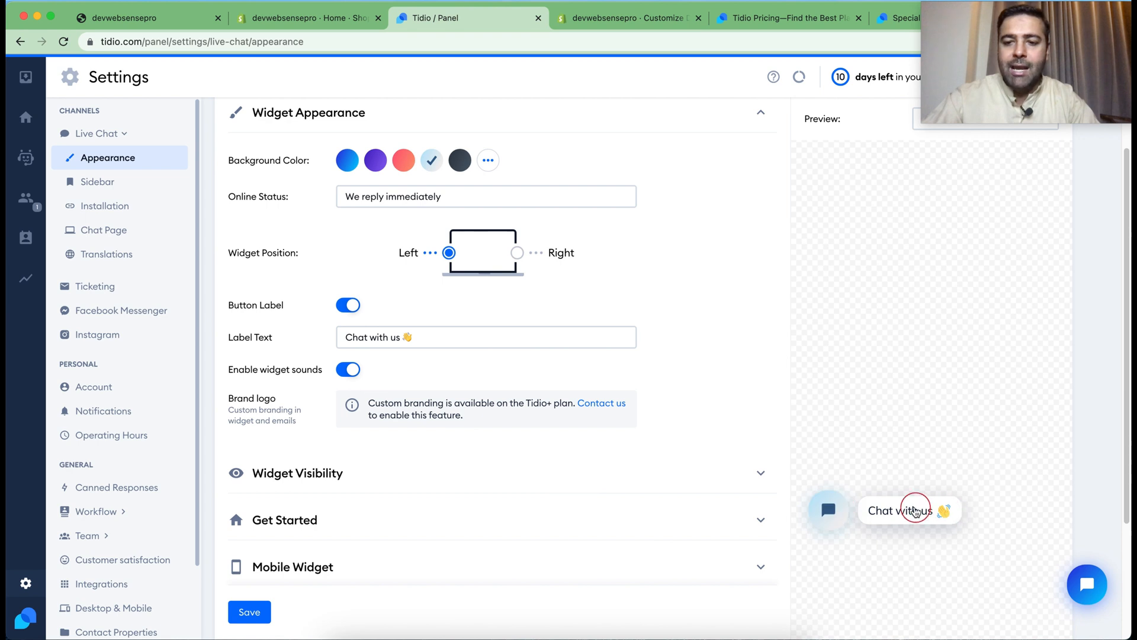
{"action": "left_click", "coordinate": [496, 344]}
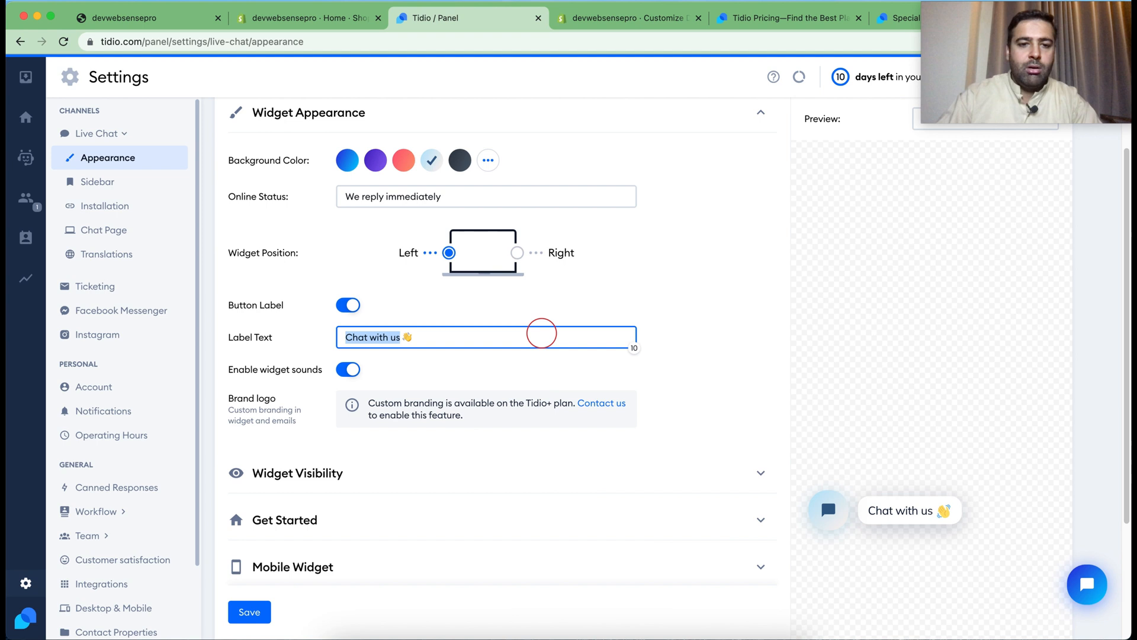
{"action": "type", "text": "Hello"}
{"action": "key", "text": "BackSpace"}
{"action": "key", "text": "BackSpace"}
{"action": "key", "text": "BackSpace"}
{"action": "key", "text": "BackSpace"}
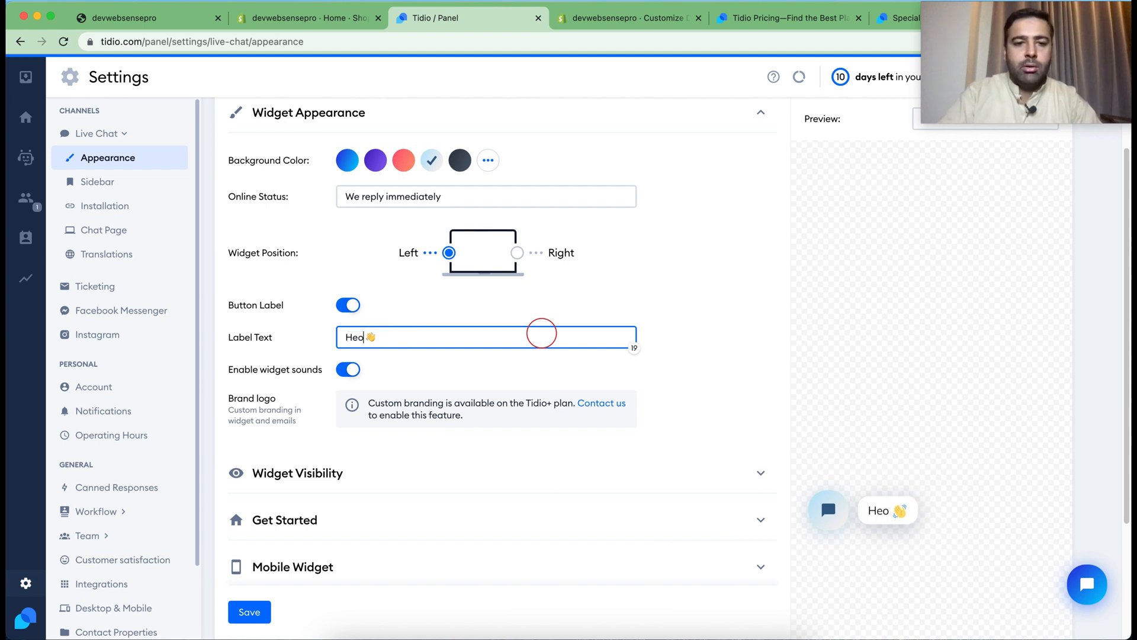
{"action": "type", "text": "ey how can "}
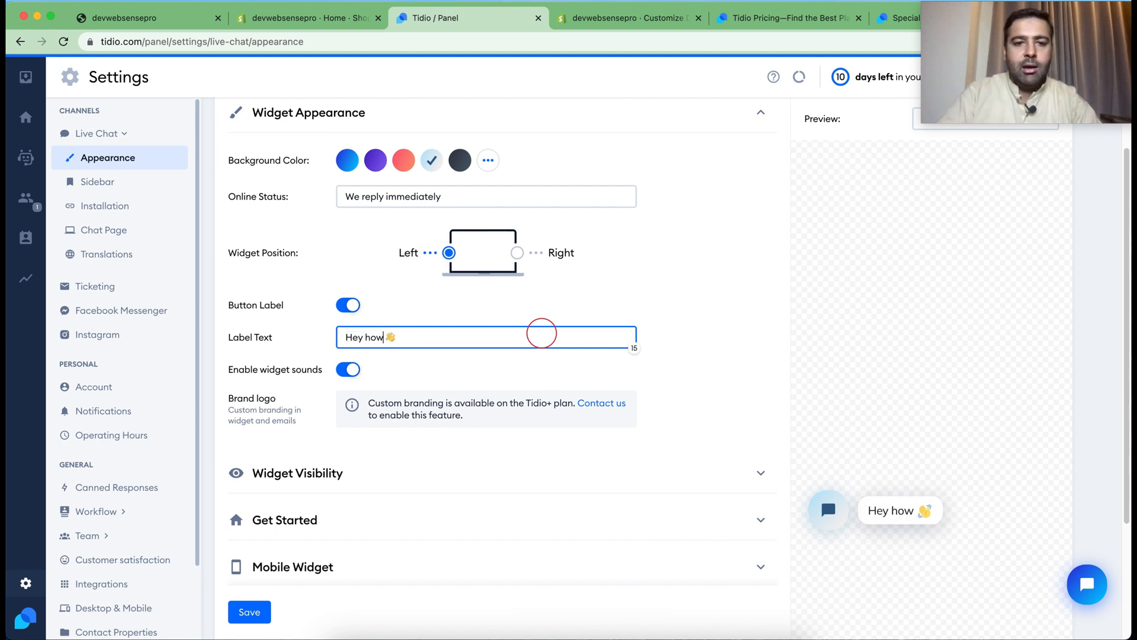
{"action": "type", "text": "I help you"}
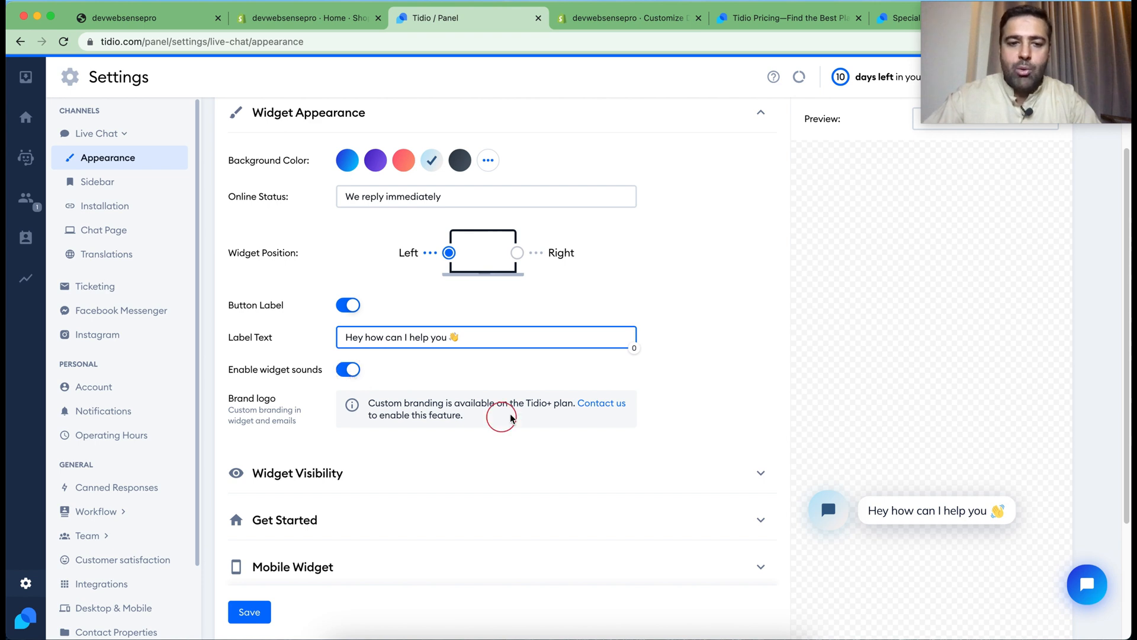
Create a chatbot from the Cart Booster template found among all of Tidio's chatbot templates
{"action": "scroll", "coordinate": [690, 353], "scroll_direction": "down", "scroll_amount": 3}
{"action": "scroll", "coordinate": [691, 353], "scroll_direction": "up", "scroll_amount": 5}
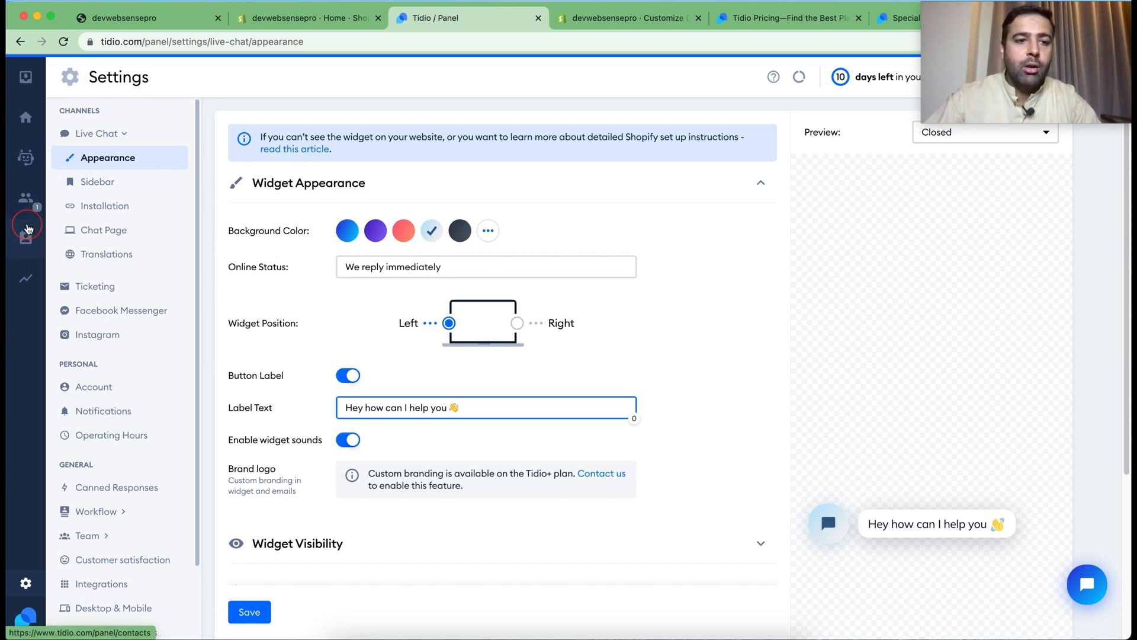
{"action": "left_click", "coordinate": [27, 158]}
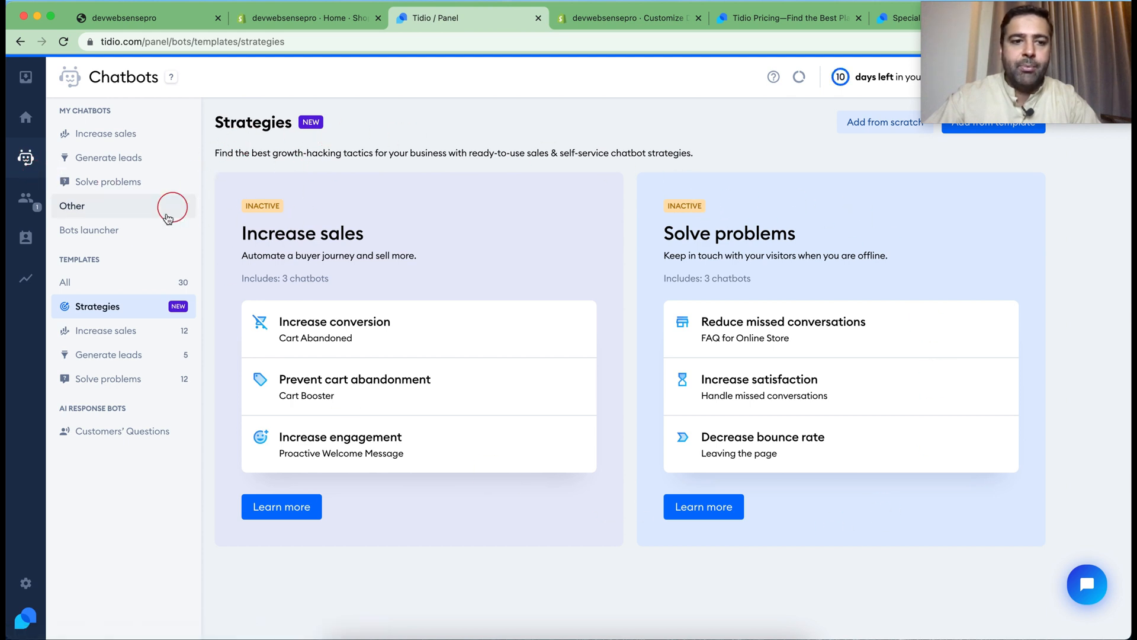
{"action": "left_click", "coordinate": [140, 289]}
{"action": "scroll", "coordinate": [695, 155], "scroll_direction": "down", "scroll_amount": 2}
{"action": "scroll", "coordinate": [695, 156], "scroll_direction": "down", "scroll_amount": 5}
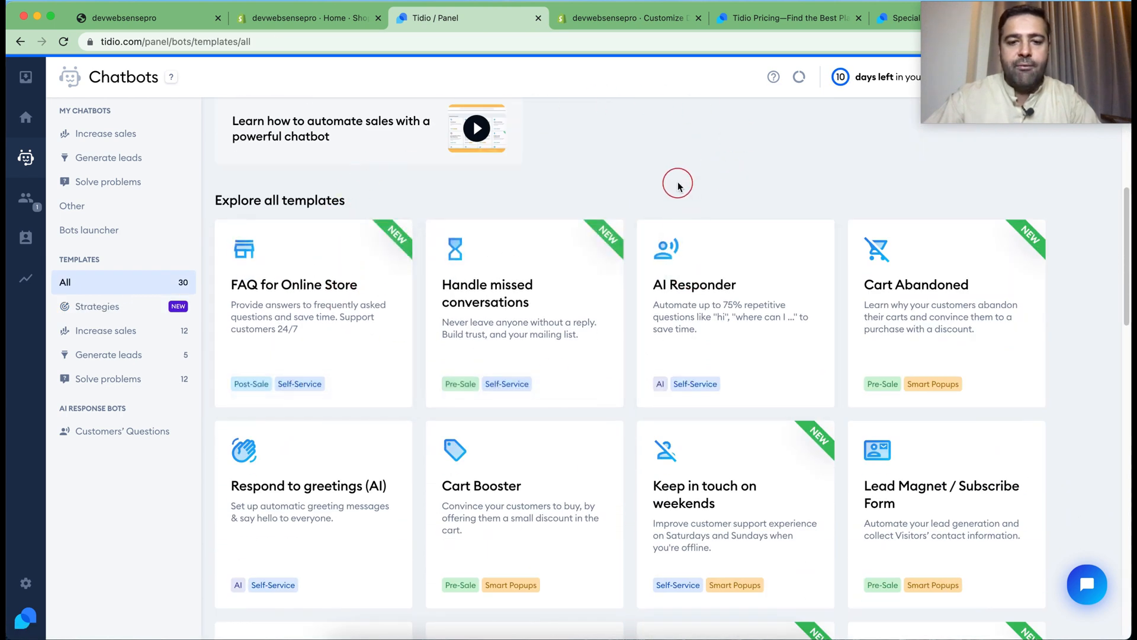
{"action": "scroll", "coordinate": [678, 180], "scroll_direction": "down", "scroll_amount": 2}
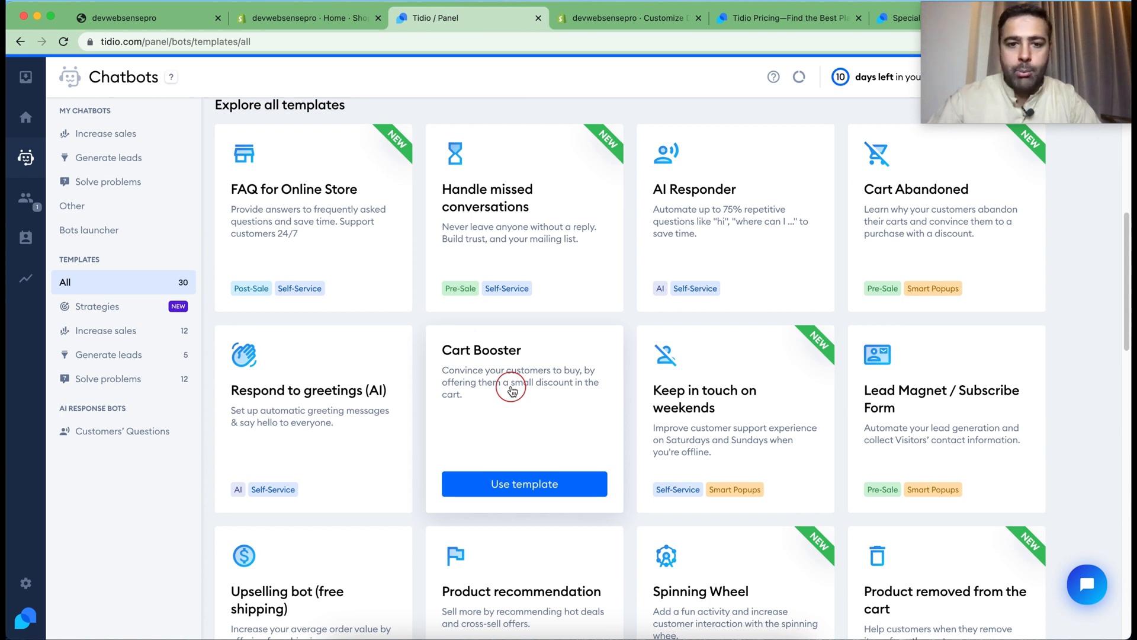
{"action": "left_click", "coordinate": [535, 490]}
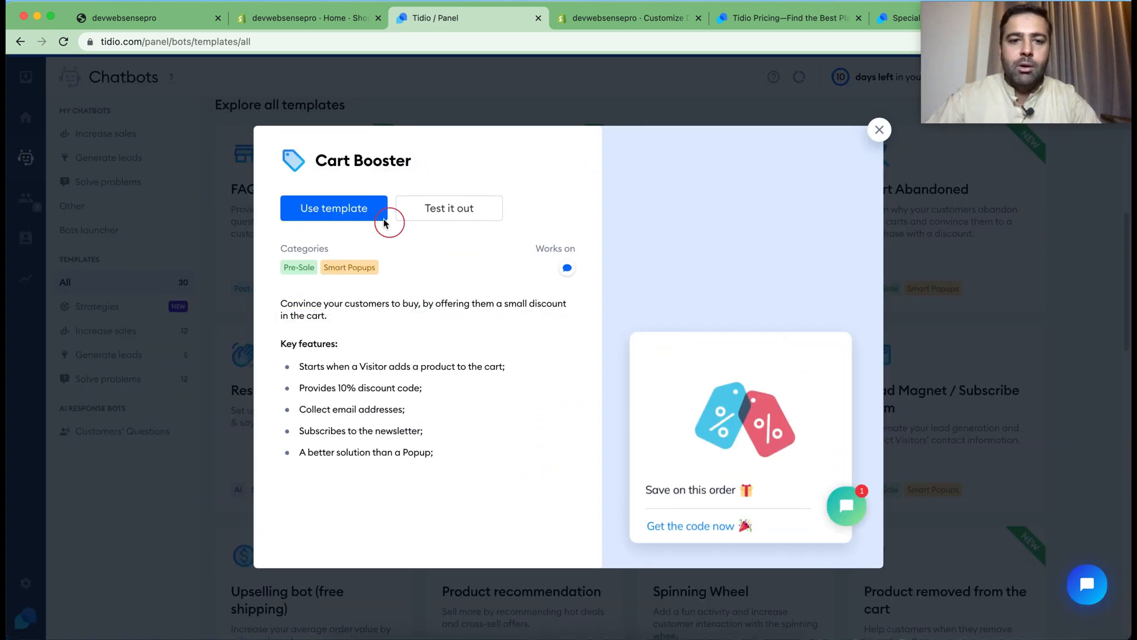
{"action": "left_click", "coordinate": [315, 214]}
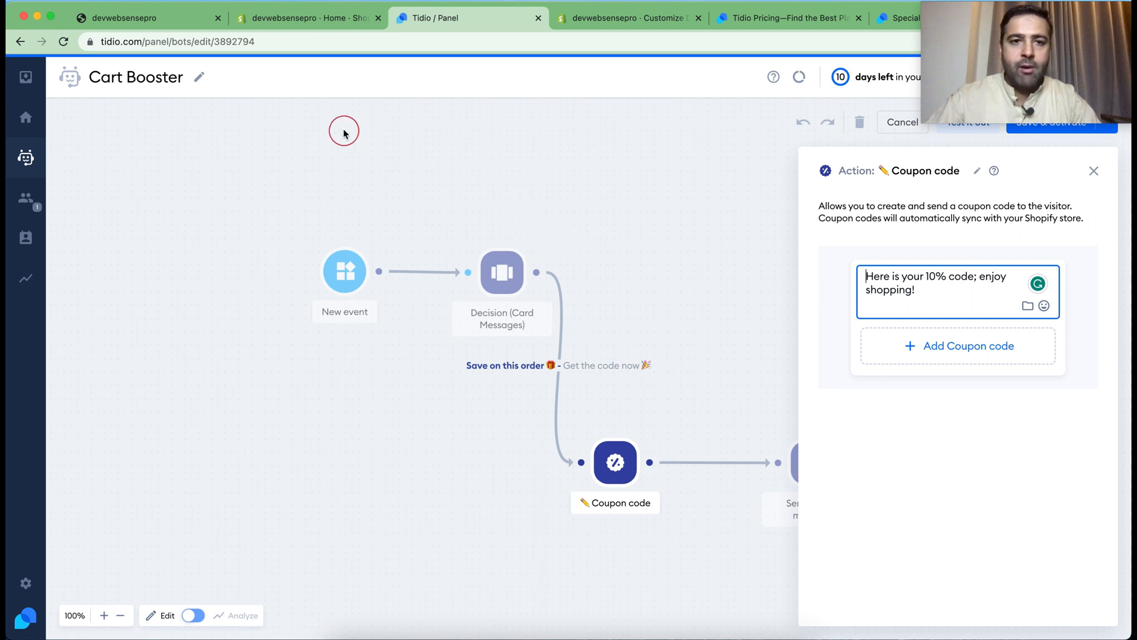
Switch to the Shopify admin and start a new discount of the type Amount off products
{"action": "left_click", "coordinate": [294, 22]}
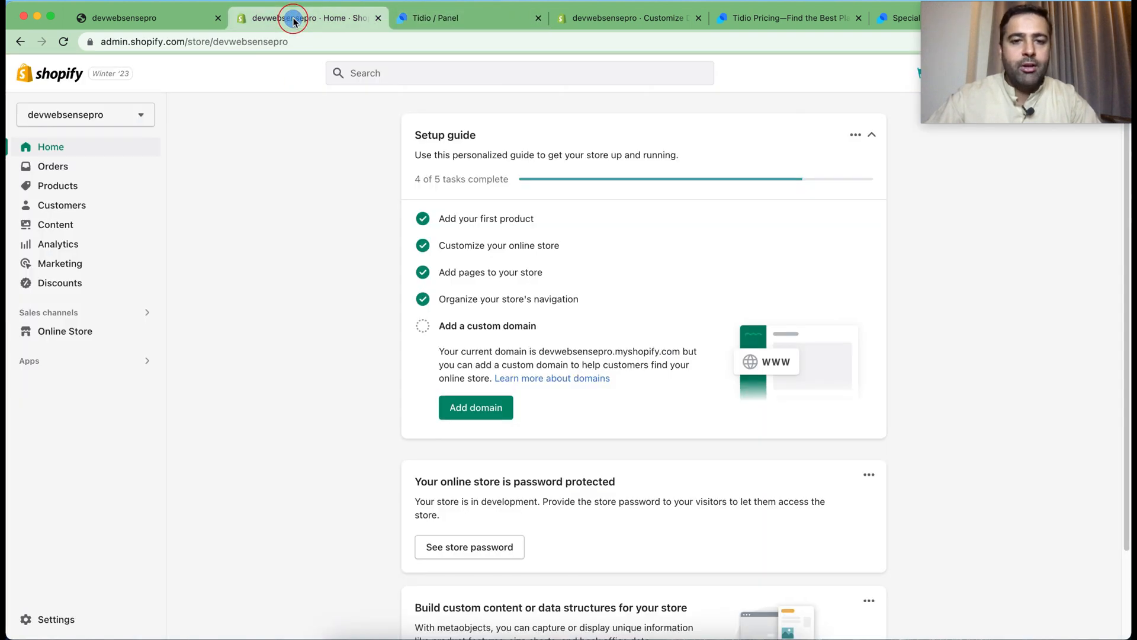
{"action": "left_click", "coordinate": [61, 283]}
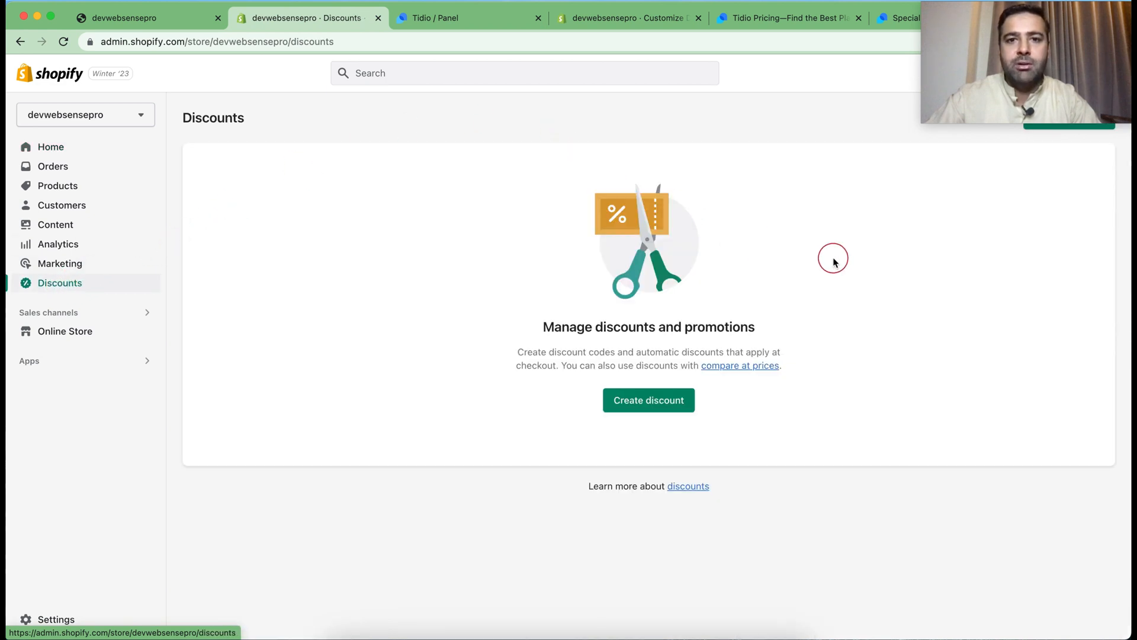
{"action": "left_click", "coordinate": [664, 409]}
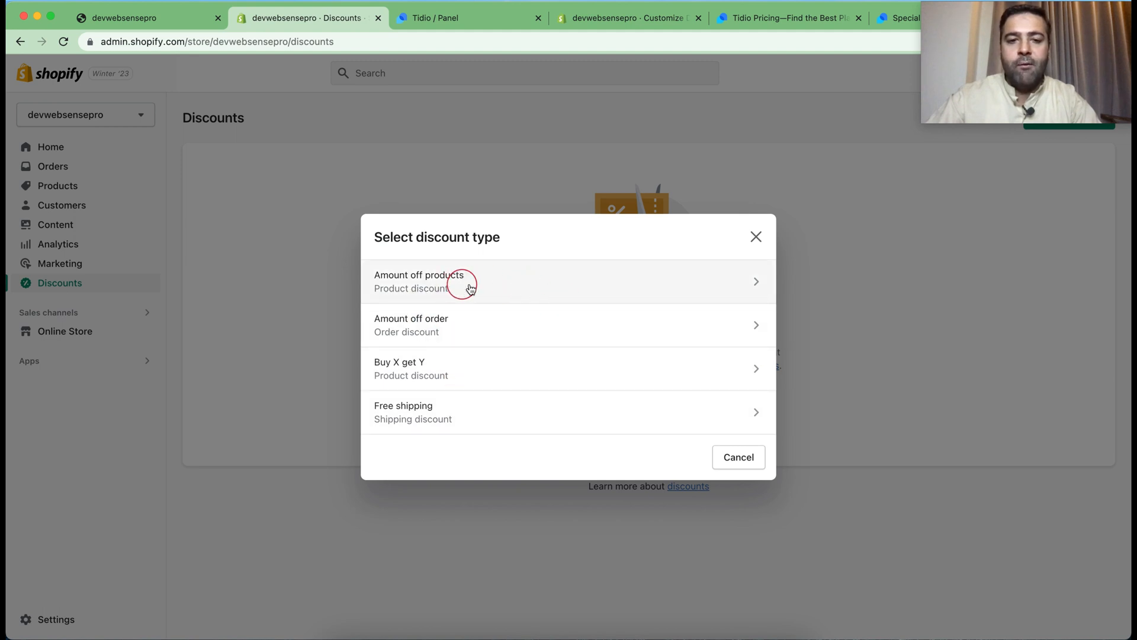
{"action": "left_click", "coordinate": [550, 284]}
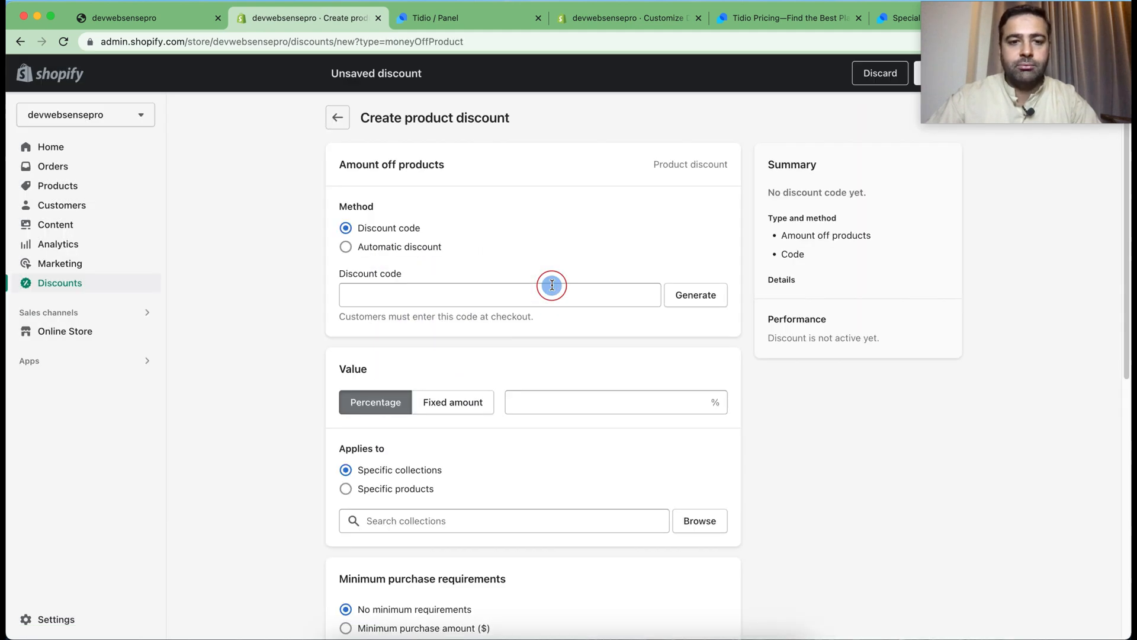
Set the product discount's code to 10%off and its value to 10 percent
{"action": "left_click", "coordinate": [398, 288]}
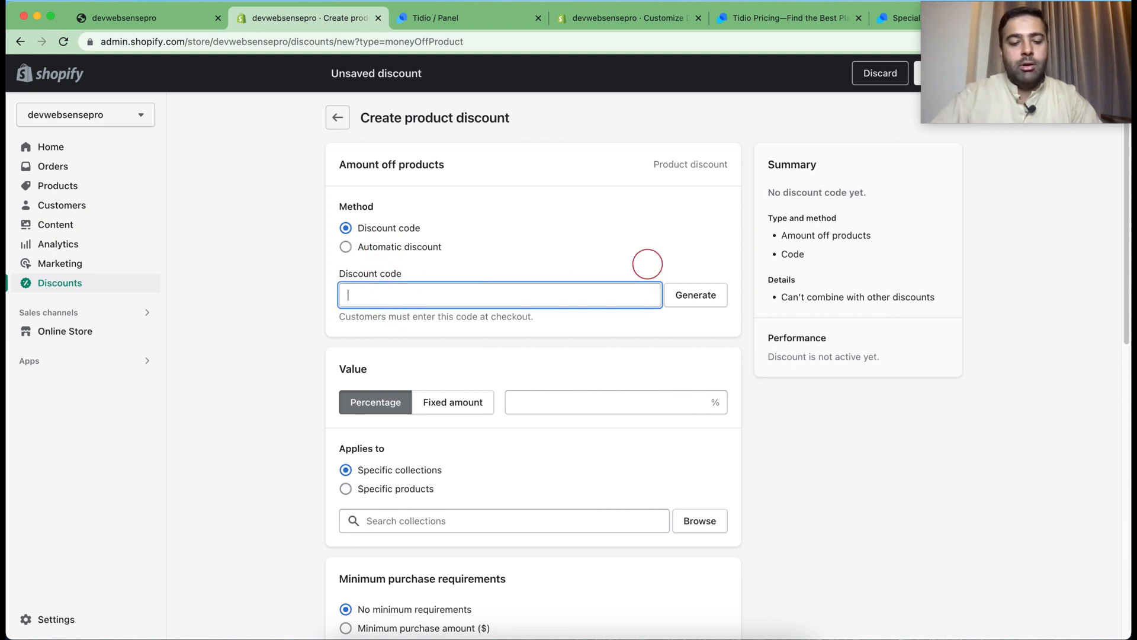
{"action": "type", "text": "10%off"}
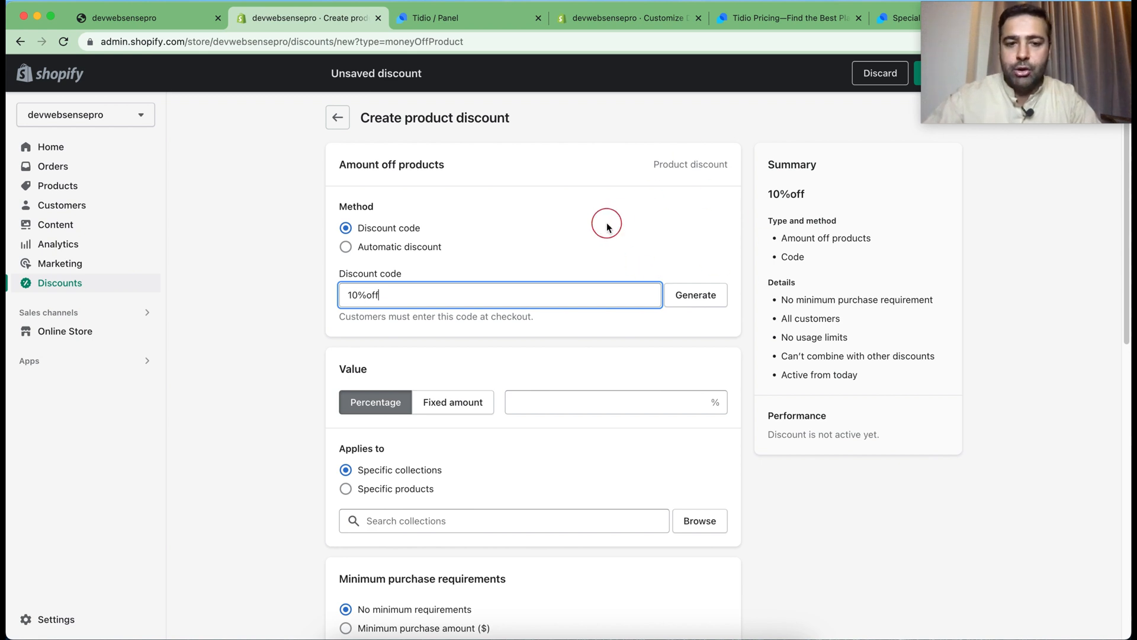
{"action": "scroll", "coordinate": [592, 332], "scroll_direction": "down", "scroll_amount": 1}
{"action": "left_click", "coordinate": [622, 388]}
{"action": "type", "text": "10"}
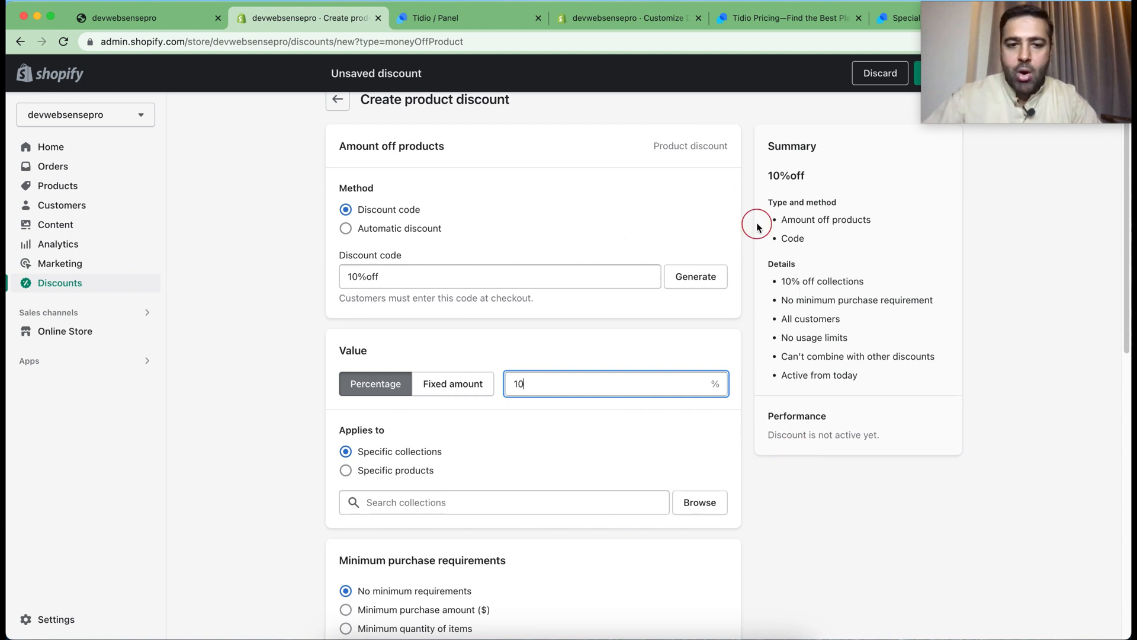
{"action": "scroll", "coordinate": [755, 225], "scroll_direction": "down", "scroll_amount": 5}
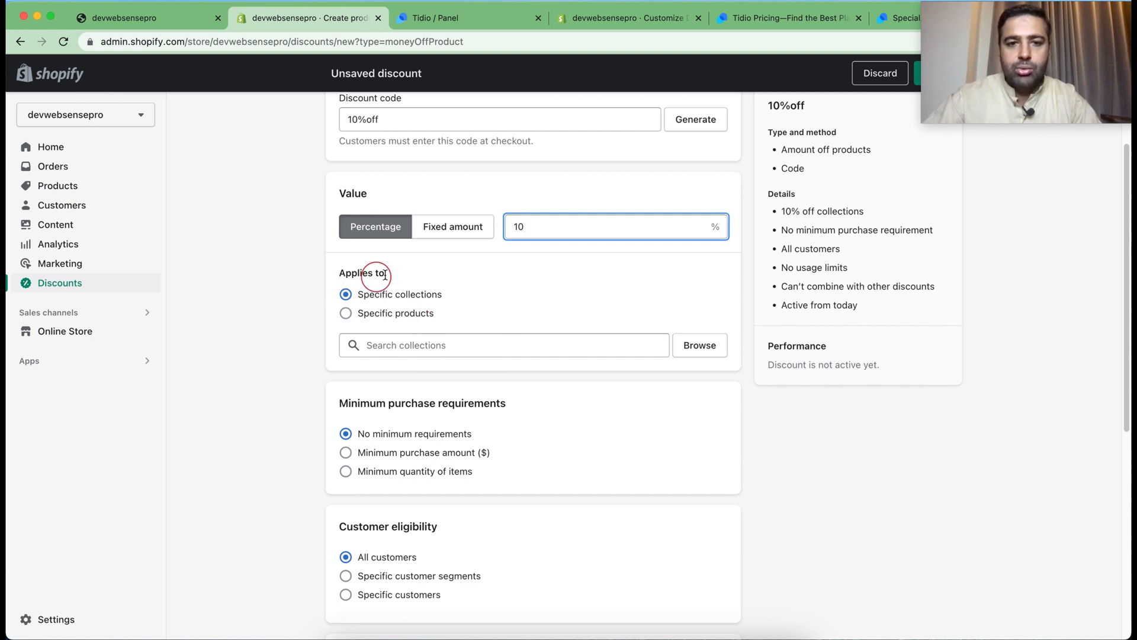
Apply the discount to specific collections and add all six, from Best Selling Products to Smart Products Filter Index - Do not delete
{"action": "left_click", "coordinate": [396, 314]}
{"action": "left_click", "coordinate": [407, 306]}
{"action": "scroll", "coordinate": [683, 380], "scroll_direction": "up", "scroll_amount": 3}
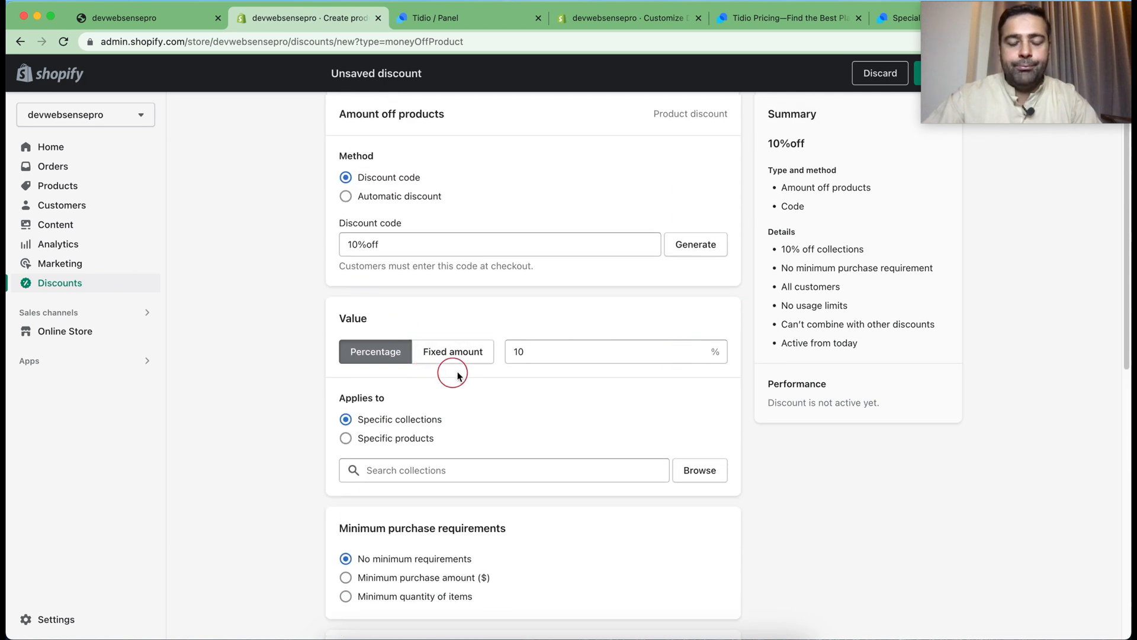
{"action": "scroll", "coordinate": [460, 391], "scroll_direction": "down", "scroll_amount": 2}
{"action": "left_click", "coordinate": [450, 365]}
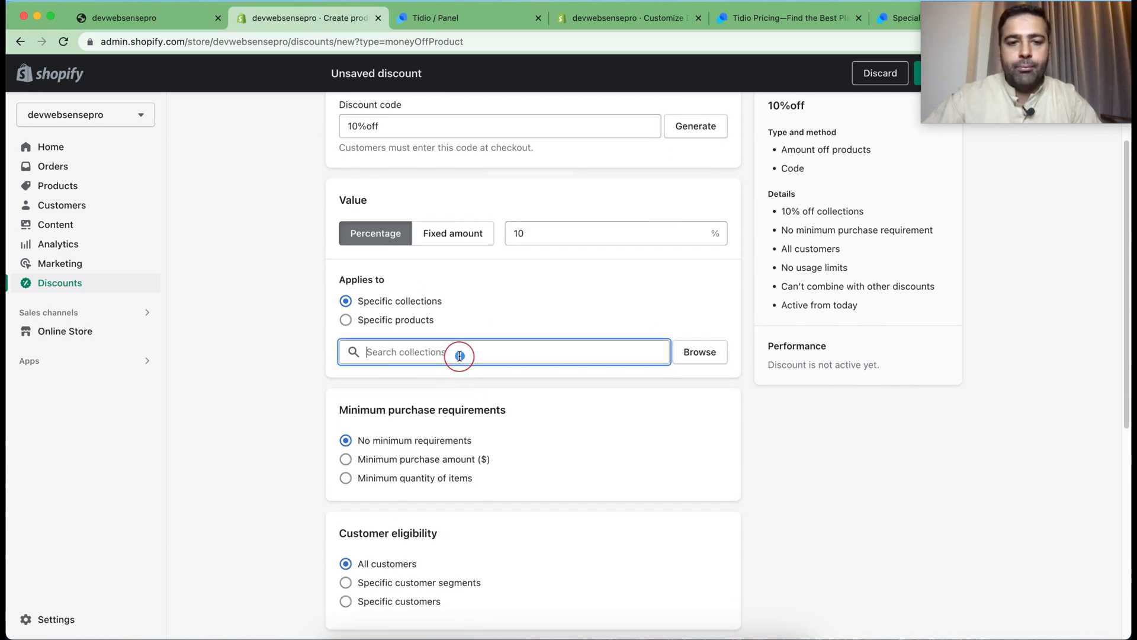
{"action": "left_click", "coordinate": [699, 355]}
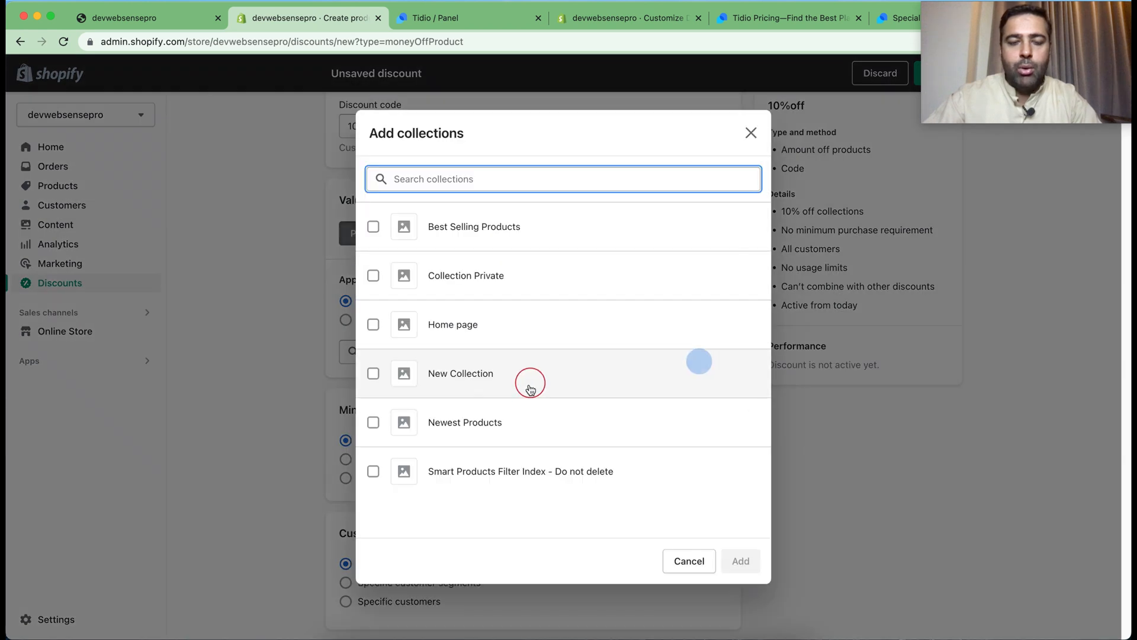
{"action": "left_click", "coordinate": [373, 227]}
{"action": "left_click", "coordinate": [372, 278]}
{"action": "left_click", "coordinate": [373, 325]}
{"action": "left_click", "coordinate": [373, 373]}
{"action": "left_click", "coordinate": [373, 422]}
{"action": "left_click", "coordinate": [373, 484]}
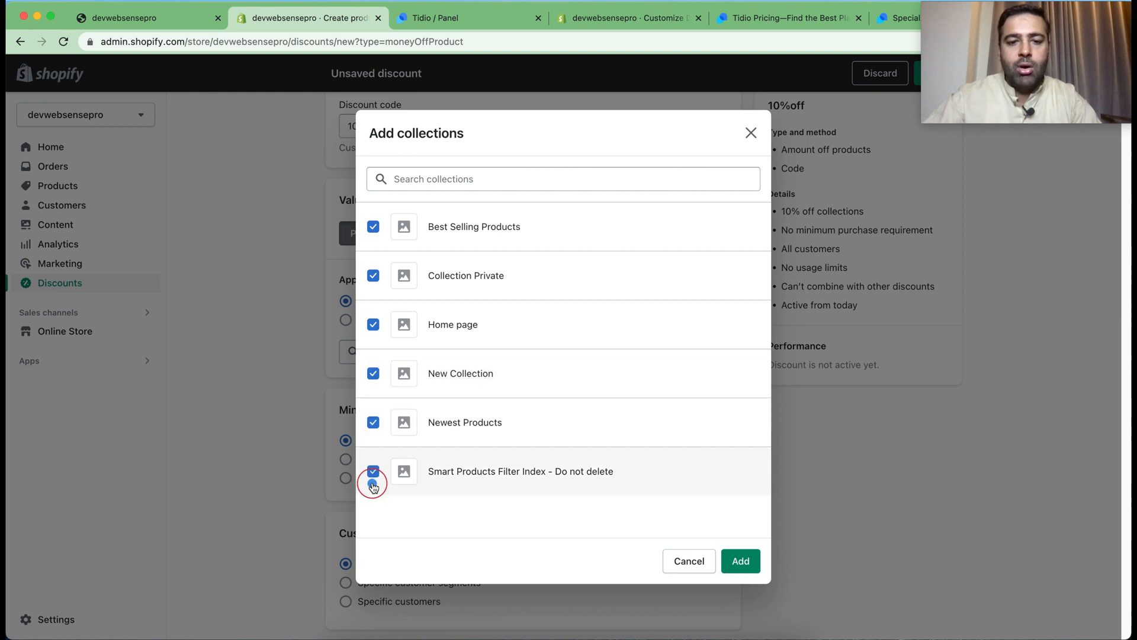
{"action": "left_click", "coordinate": [745, 565]}
Require a minimum purchase amount of $100 for the discount
{"action": "scroll", "coordinate": [753, 278], "scroll_direction": "down", "scroll_amount": 9}
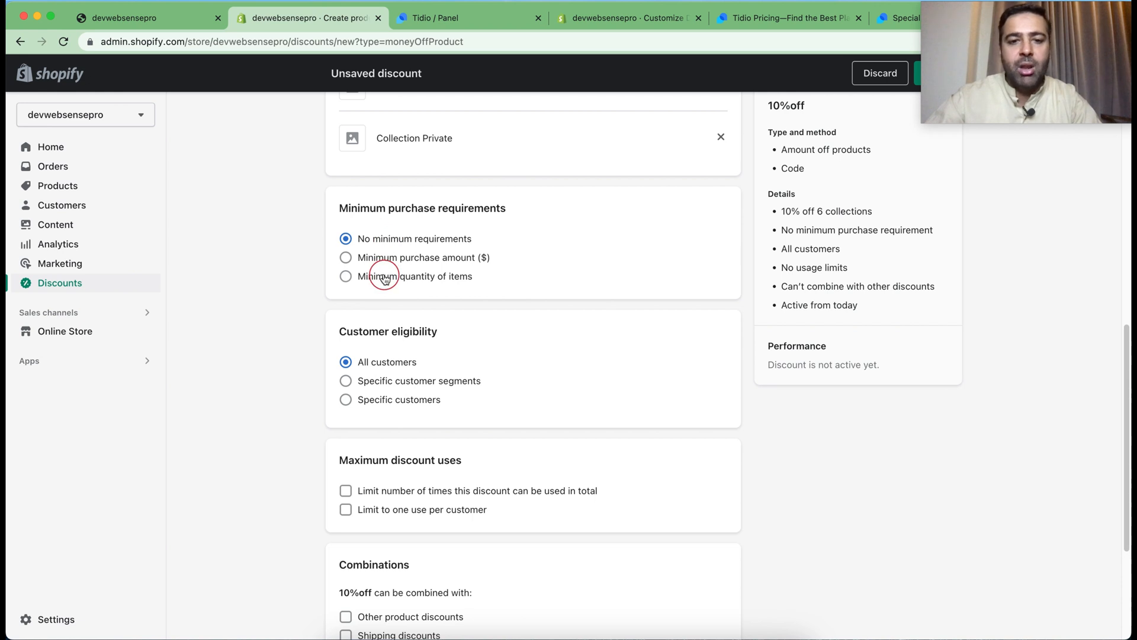
{"action": "left_click", "coordinate": [431, 264]}
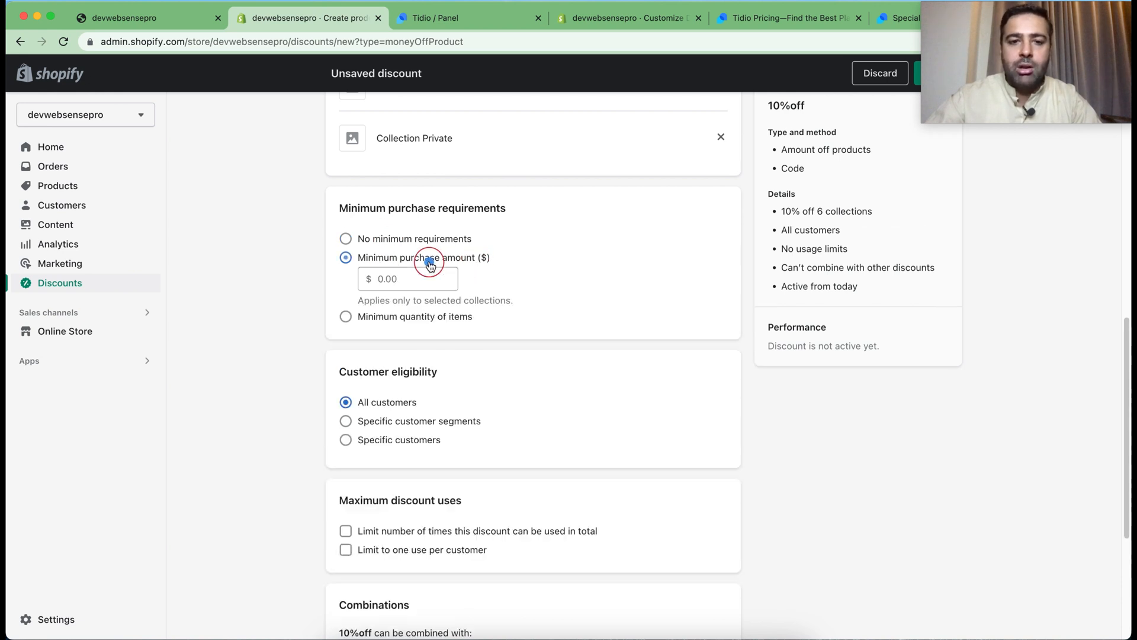
{"action": "left_click", "coordinate": [382, 279]}
{"action": "type", "text": "100"}
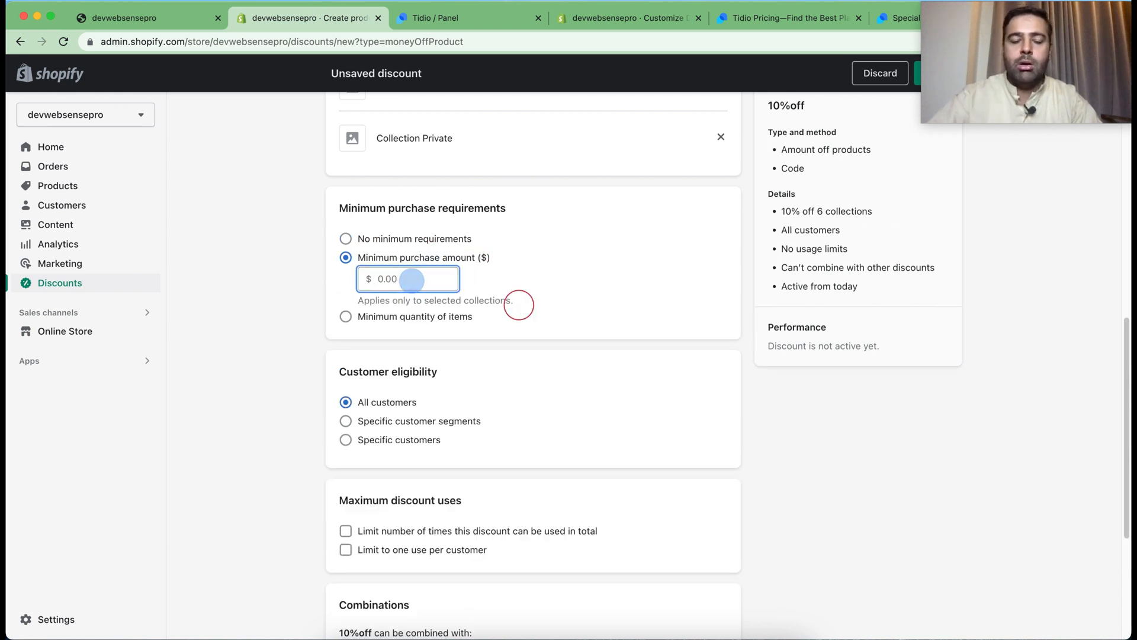
Limit the discount to one use per customer and save the discount
{"action": "scroll", "coordinate": [642, 211], "scroll_direction": "down", "scroll_amount": 2}
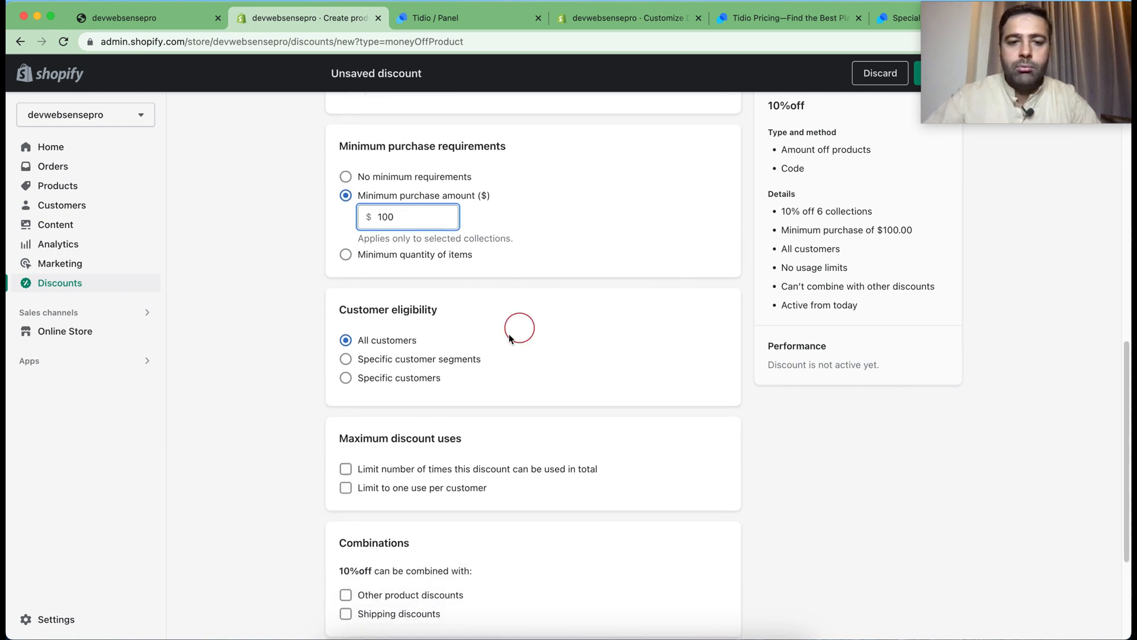
{"action": "scroll", "coordinate": [629, 261], "scroll_direction": "down", "scroll_amount": 2}
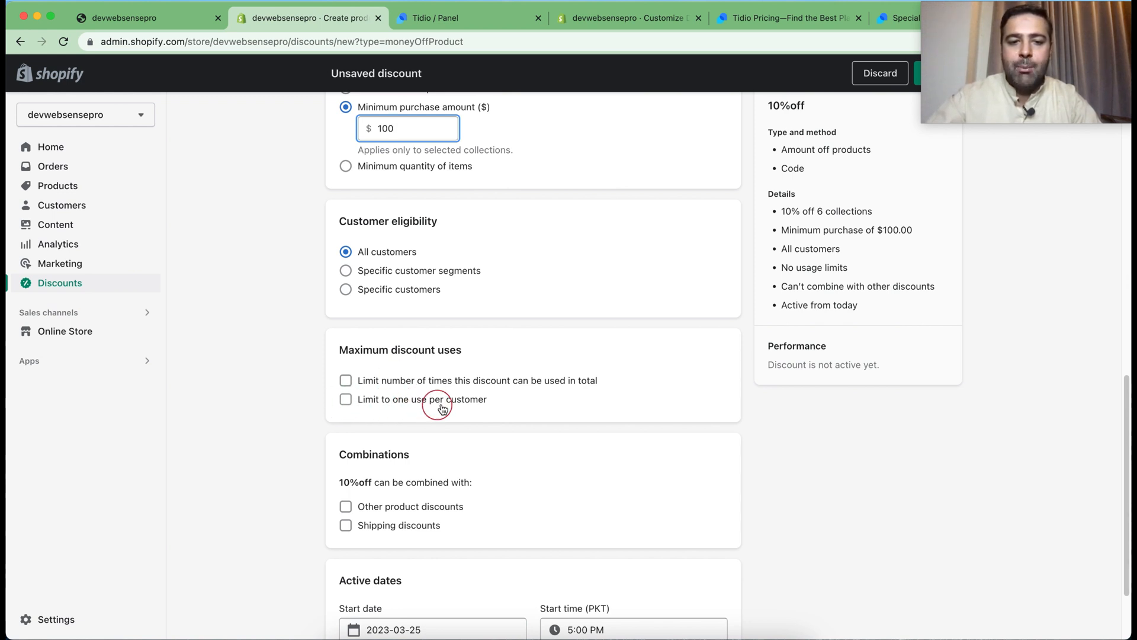
{"action": "left_click", "coordinate": [347, 401]}
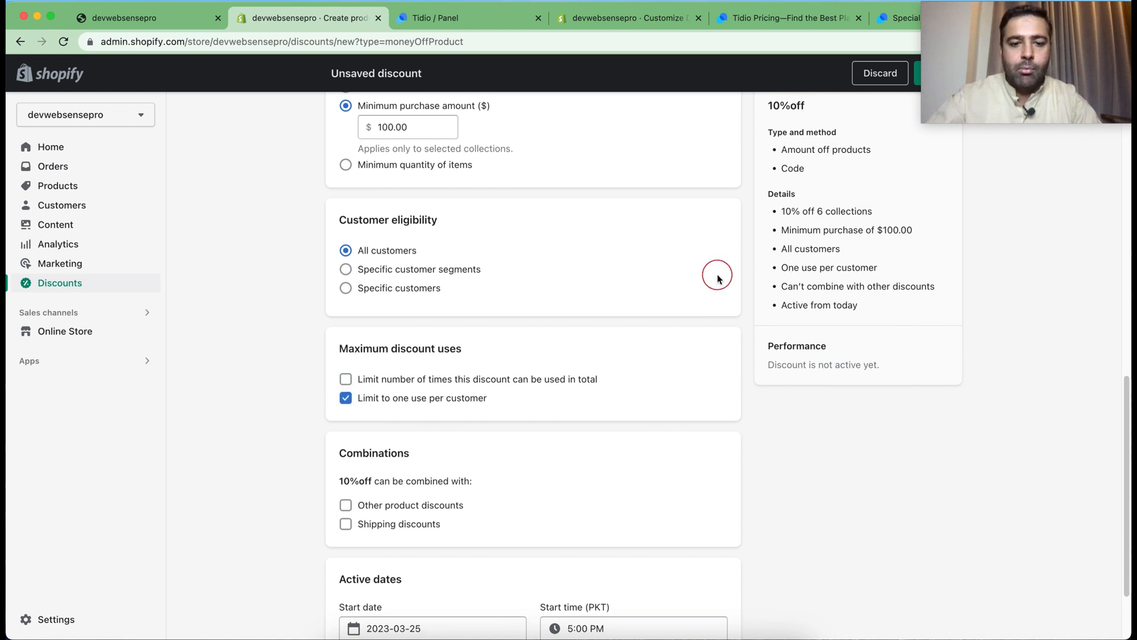
{"action": "scroll", "coordinate": [717, 278], "scroll_direction": "down", "scroll_amount": 2}
{"action": "scroll", "coordinate": [693, 376], "scroll_direction": "up", "scroll_amount": 4}
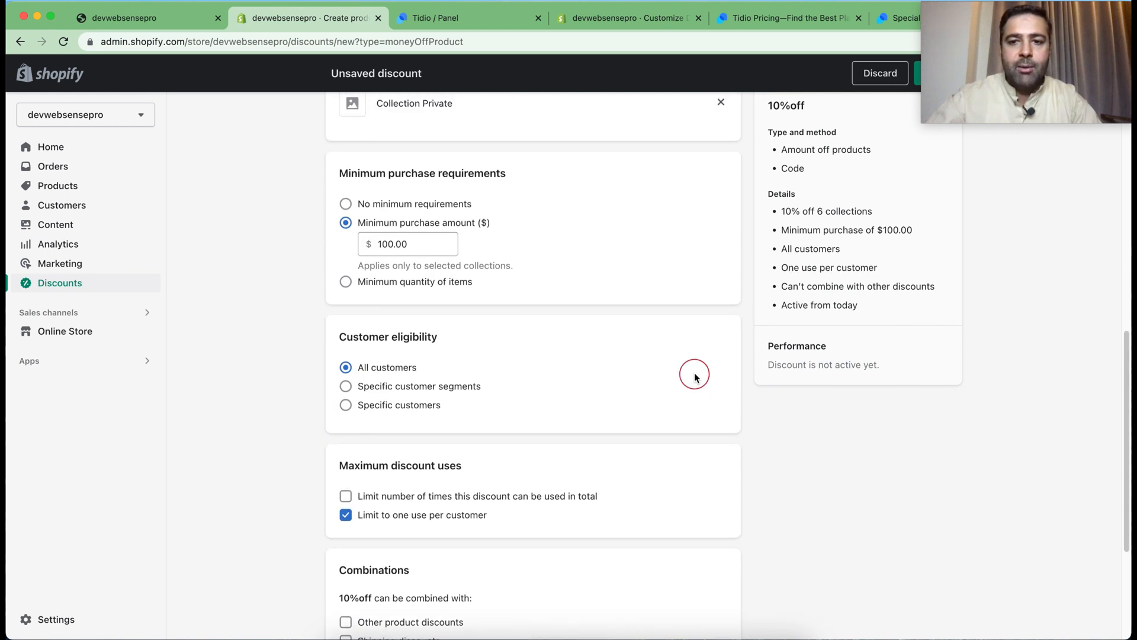
{"action": "scroll", "coordinate": [694, 377], "scroll_direction": "up", "scroll_amount": 2}
{"action": "left_click_drag", "start_coordinate": [946, 92], "coordinate": [960, 224]}
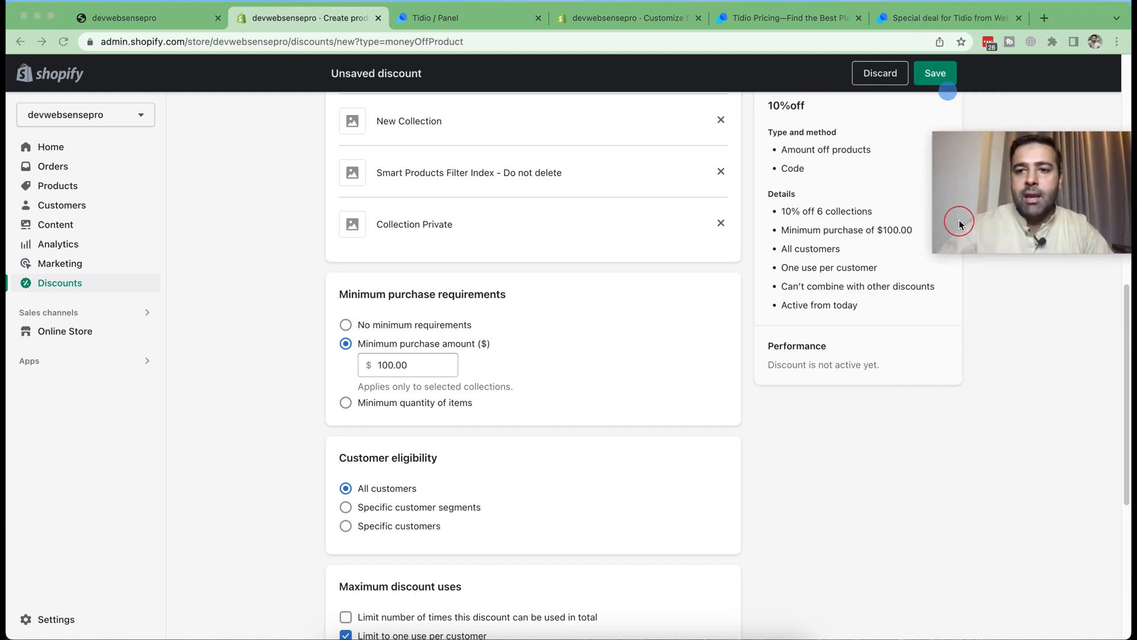
{"action": "left_click", "coordinate": [934, 74]}
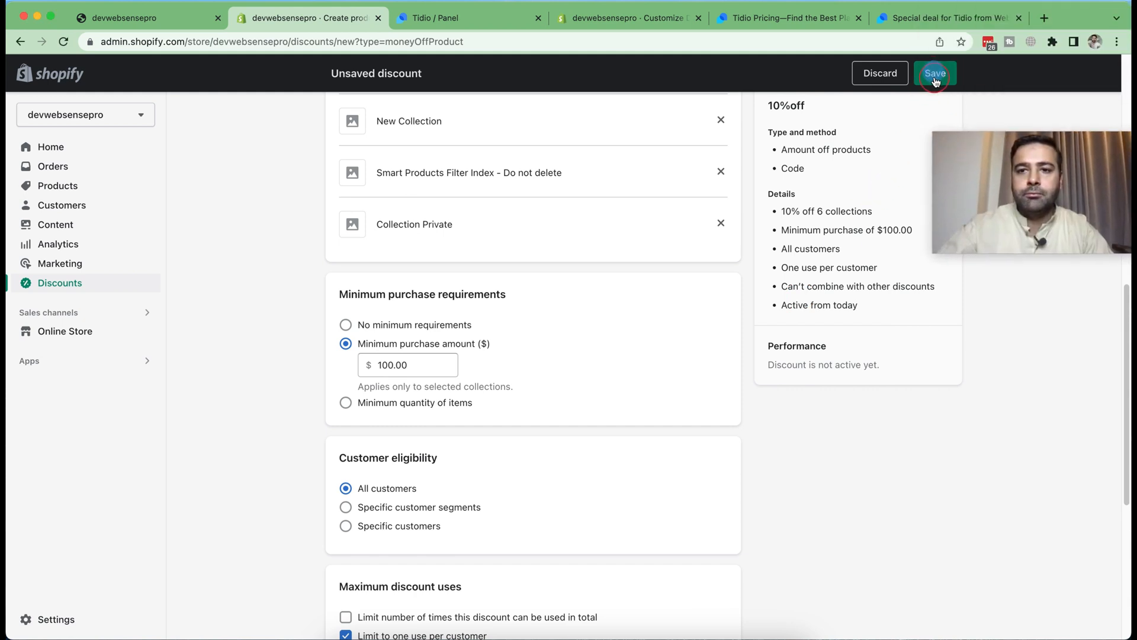
{"action": "left_click_drag", "start_coordinate": [1043, 186], "coordinate": [1032, 60]}
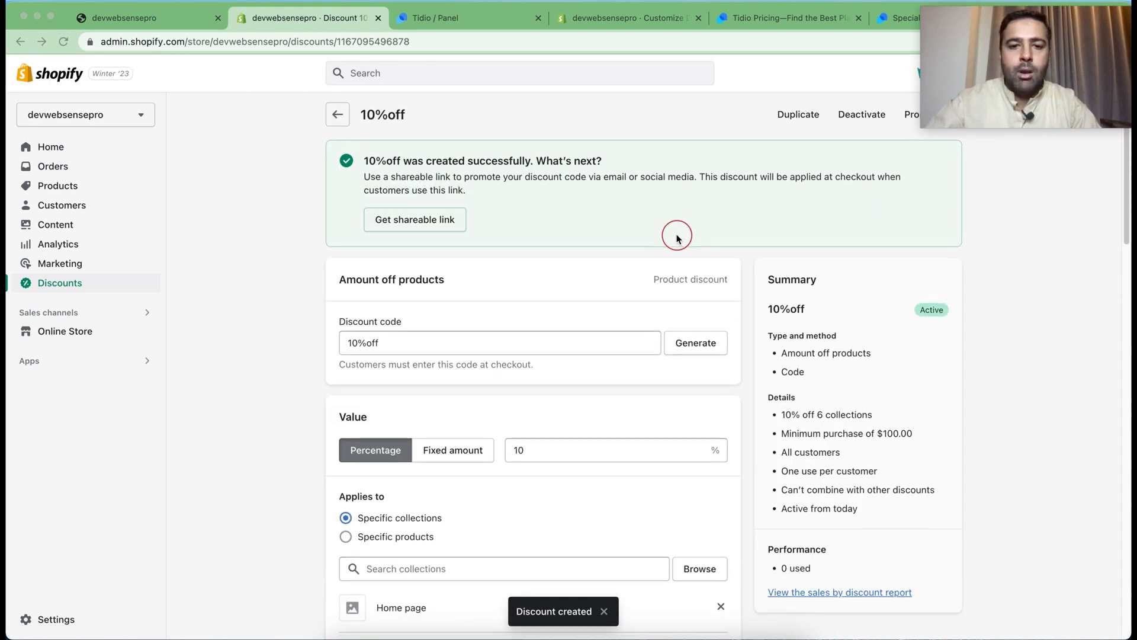
Copy the saved discount code 10%off and add it as the coupon in the Tidio chatbot's Coupon code action
{"action": "scroll", "coordinate": [592, 266], "scroll_direction": "down", "scroll_amount": 2}
{"action": "left_click_drag", "start_coordinate": [396, 276], "coordinate": [333, 276]}
{"action": "double_click", "coordinate": [364, 274]}
{"action": "triple_click", "coordinate": [364, 274]}
{"action": "key", "text": "ctrl+c"}
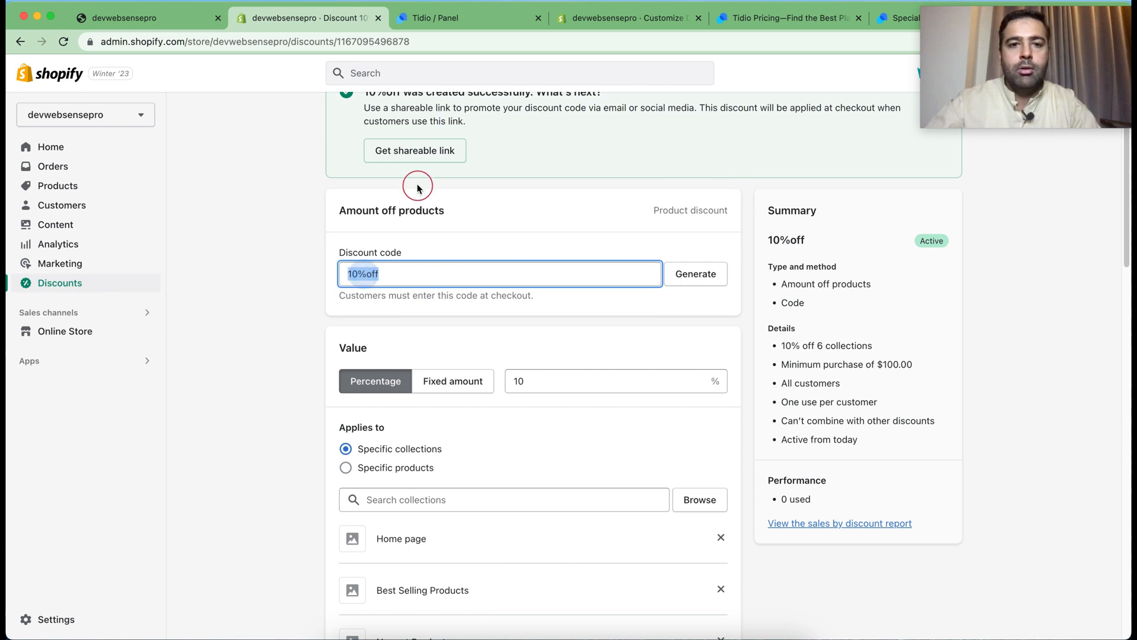
{"action": "left_click", "coordinate": [467, 24]}
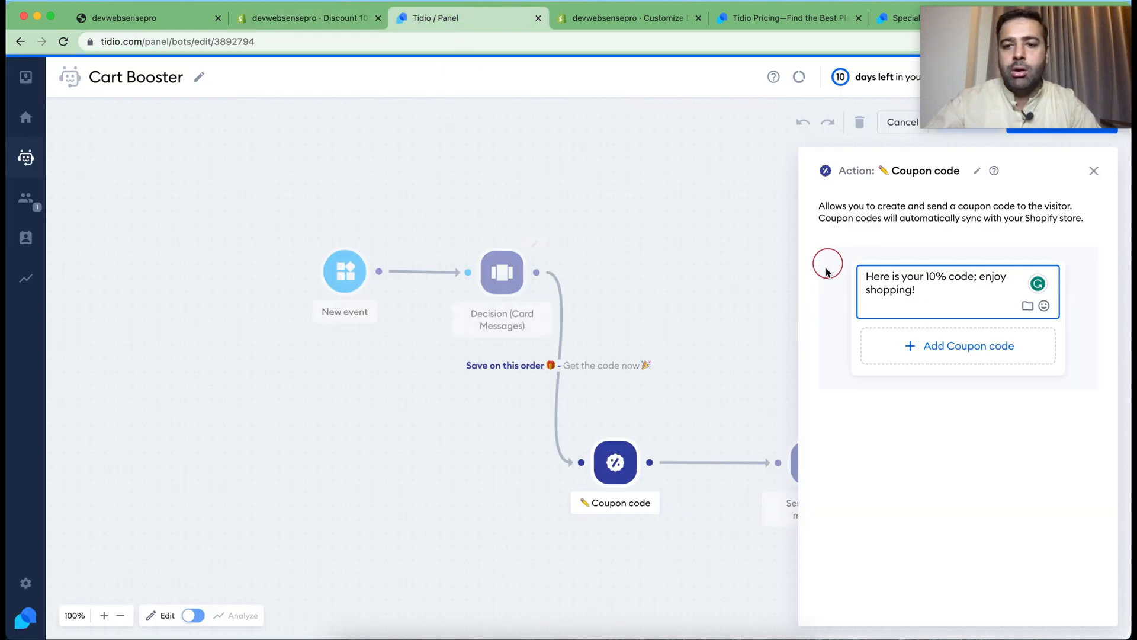
{"action": "left_click", "coordinate": [910, 349]}
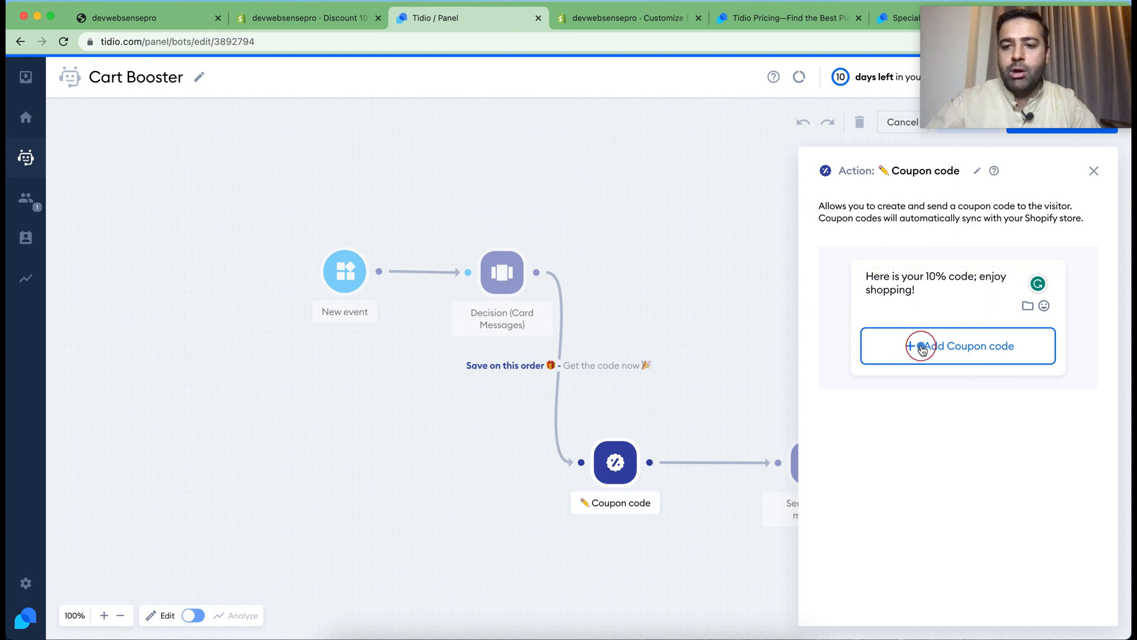
{"action": "key", "text": "ctrl+v"}
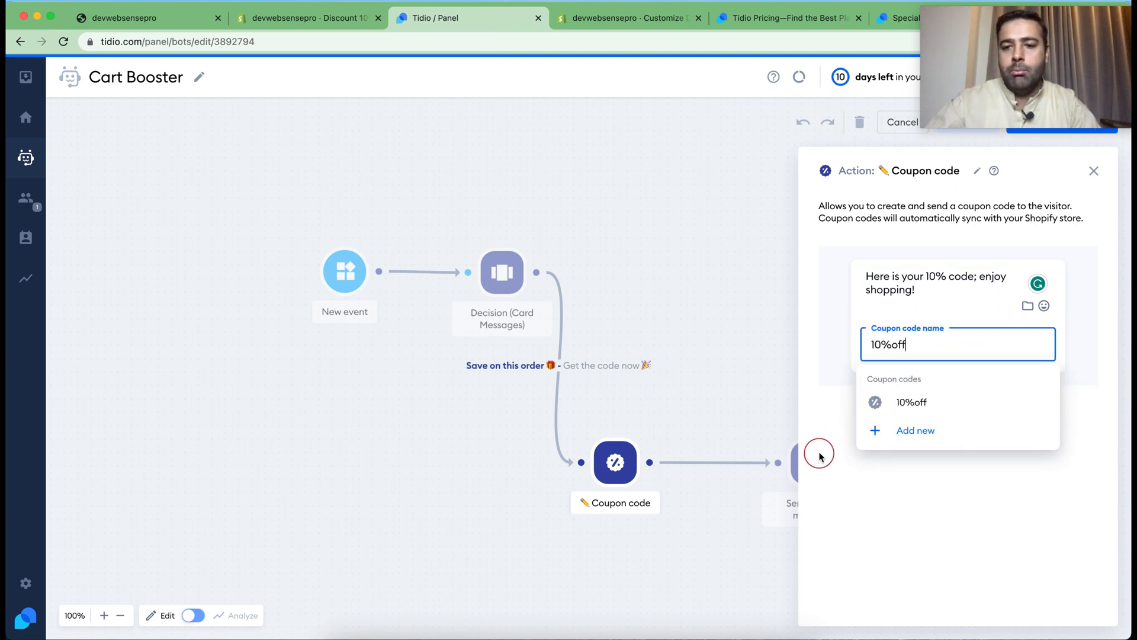
{"action": "left_click", "coordinate": [929, 397]}
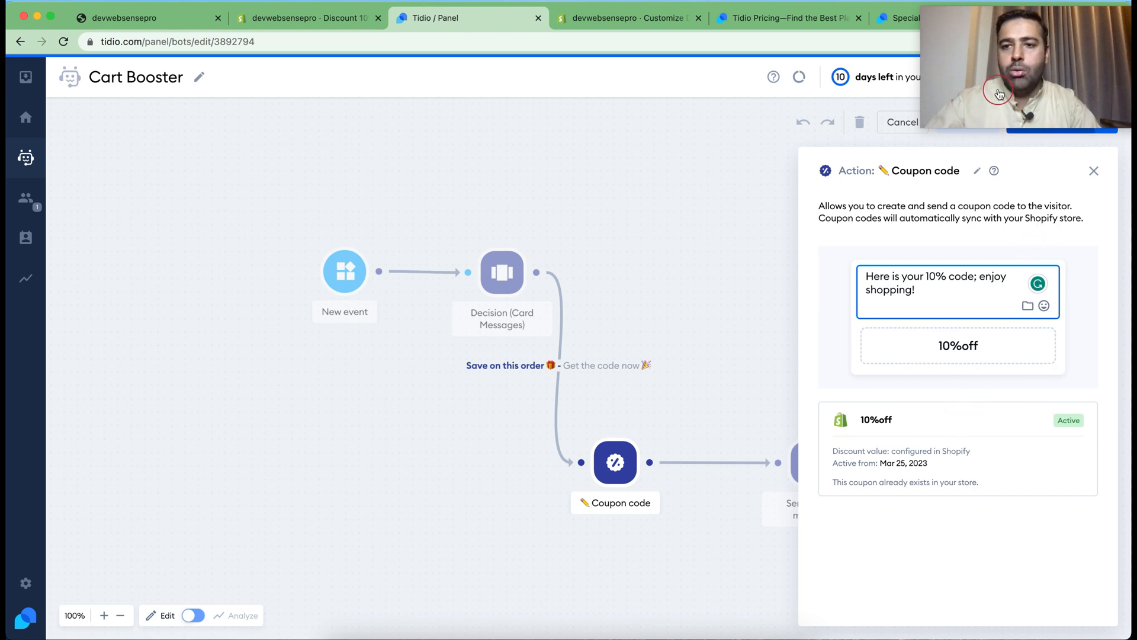
Save and activate the Cart Booster chatbot
{"action": "left_click_drag", "start_coordinate": [998, 87], "coordinate": [730, 143]}
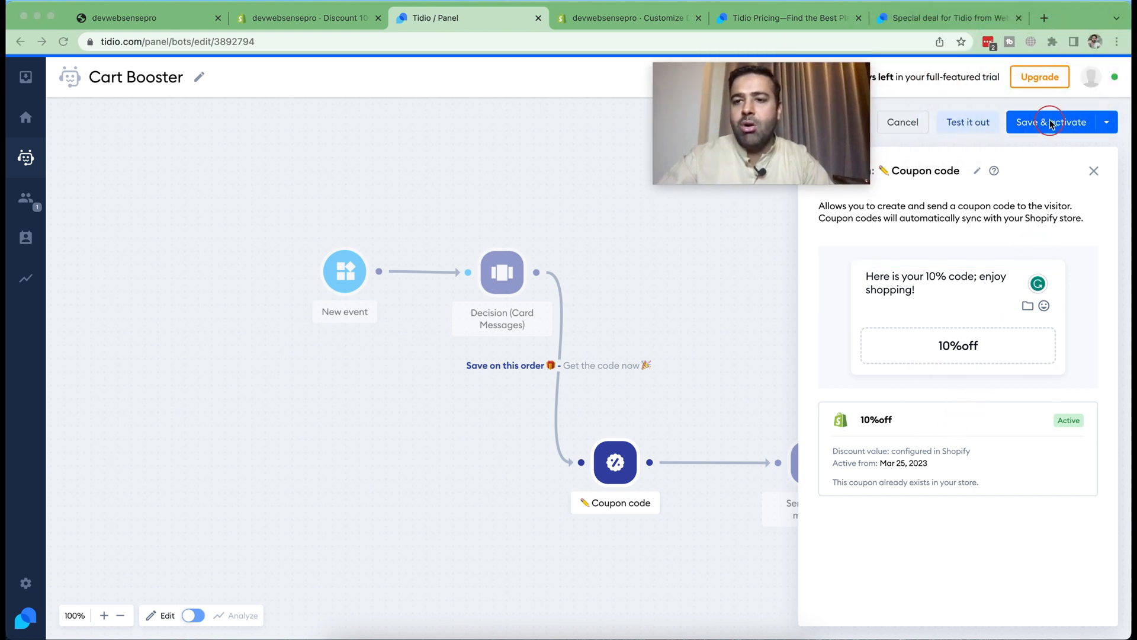
{"action": "left_click", "coordinate": [1030, 126]}
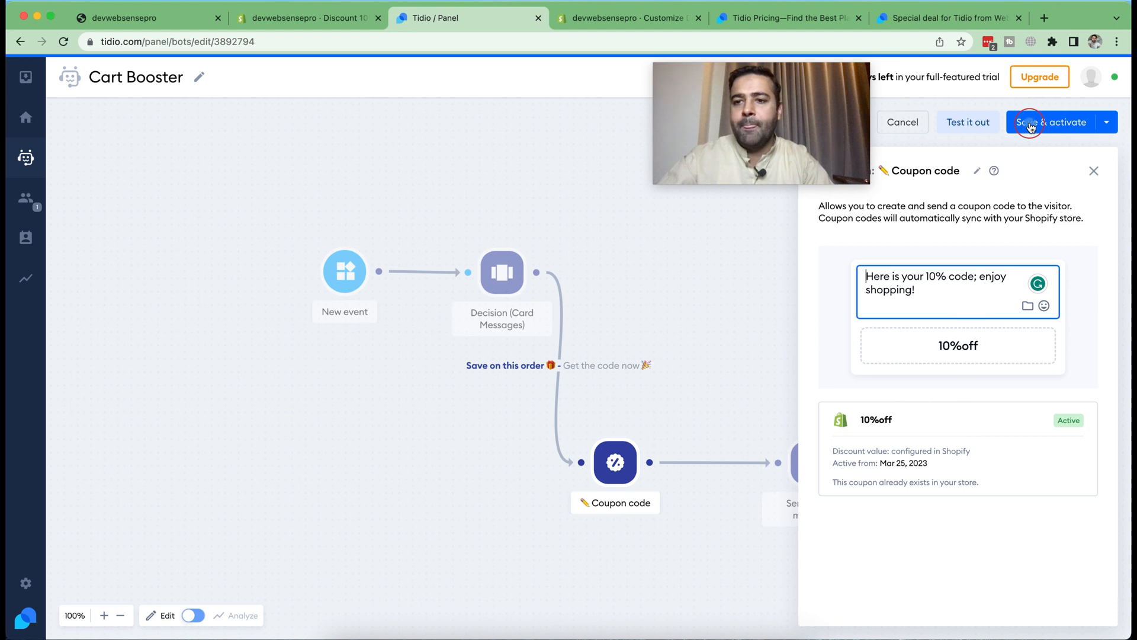
{"action": "left_click", "coordinate": [1030, 126]}
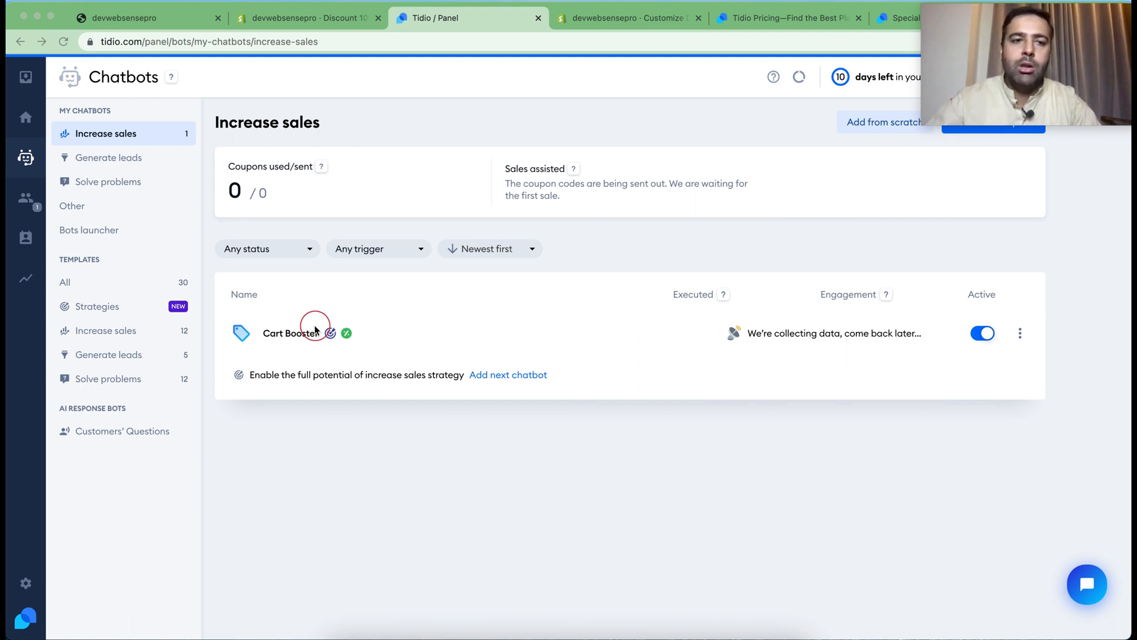
Copy the storefront address devwebsensepro.myshopify.com and open it in a new incognito window
{"action": "left_click", "coordinate": [151, 19]}
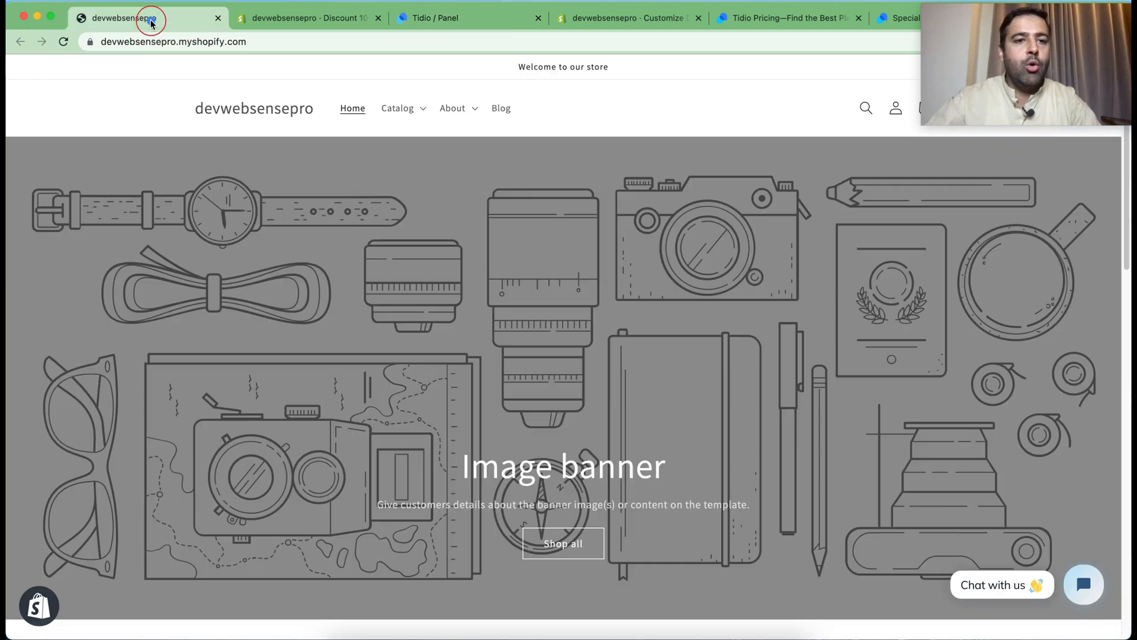
{"action": "left_click", "coordinate": [280, 43]}
{"action": "key", "text": "super+c"}
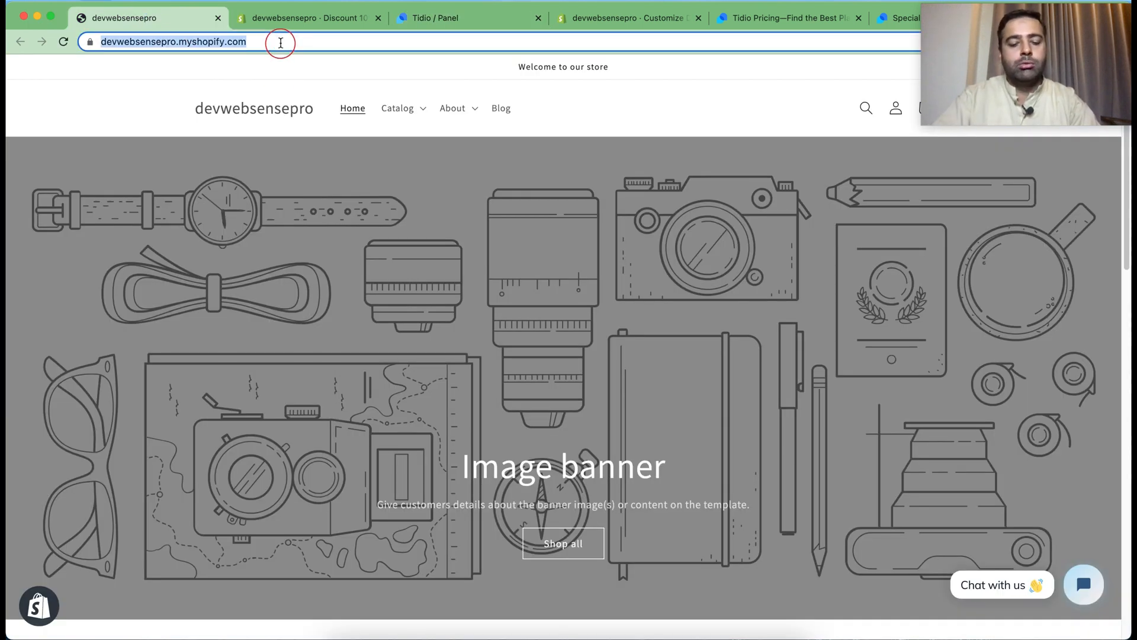
{"action": "key", "text": "super+shift+n"}
{"action": "key", "text": "super+v"}
{"action": "key", "text": "Return"}
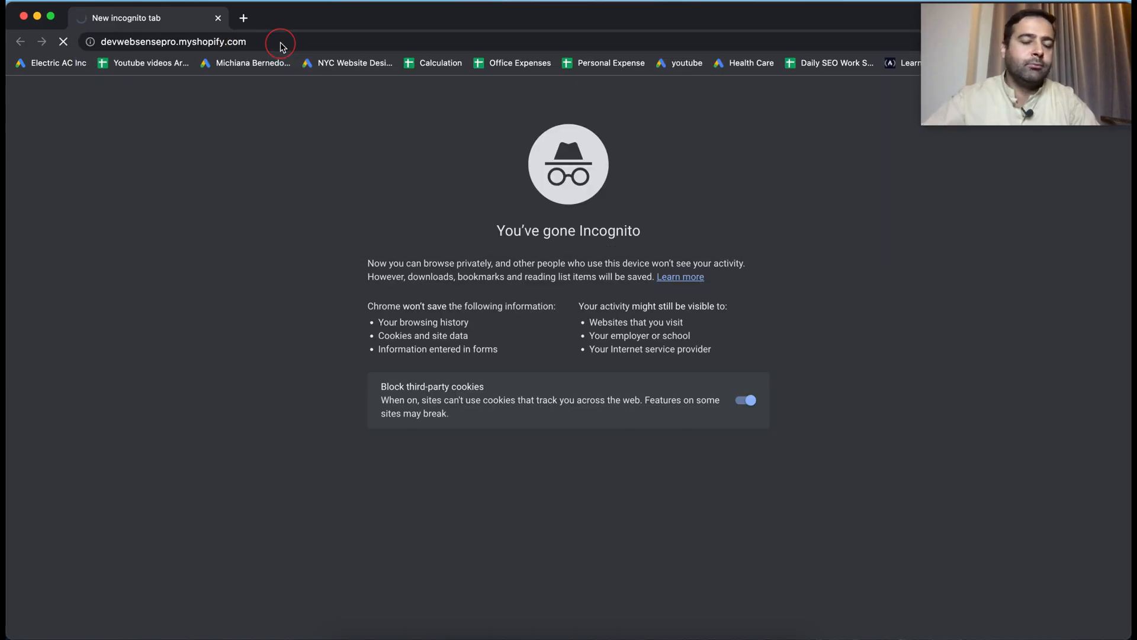
Open the Female Tshirt from the featured products and add it to the cart
{"action": "scroll", "coordinate": [634, 177], "scroll_direction": "down", "scroll_amount": 10}
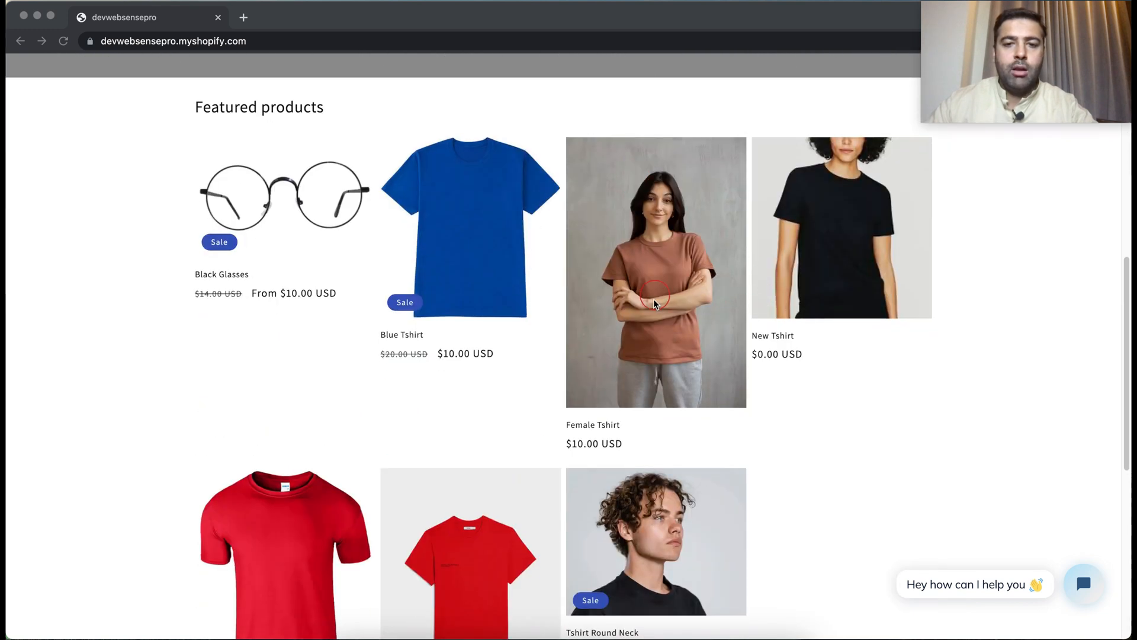
{"action": "left_click", "coordinate": [654, 304]}
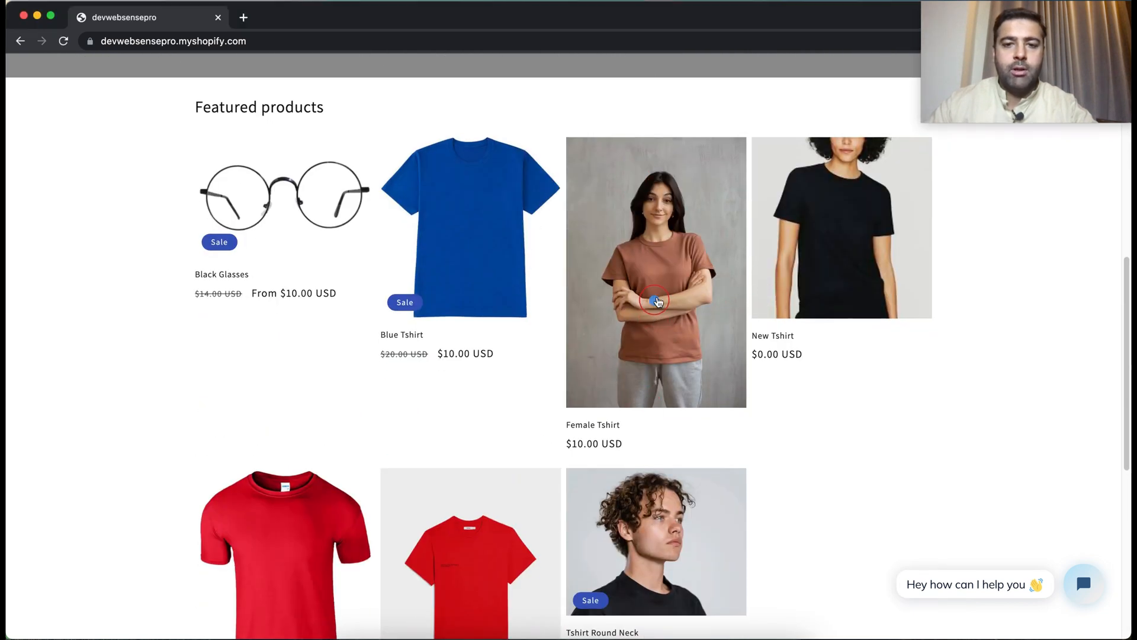
{"action": "left_click", "coordinate": [658, 299]}
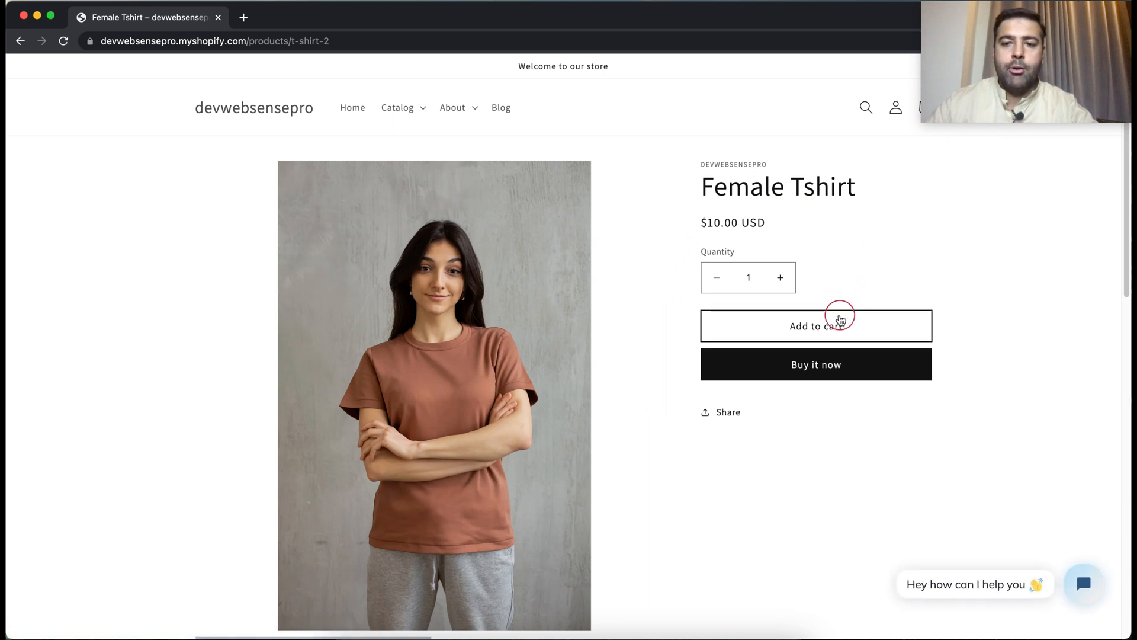
{"action": "left_click", "coordinate": [838, 320]}
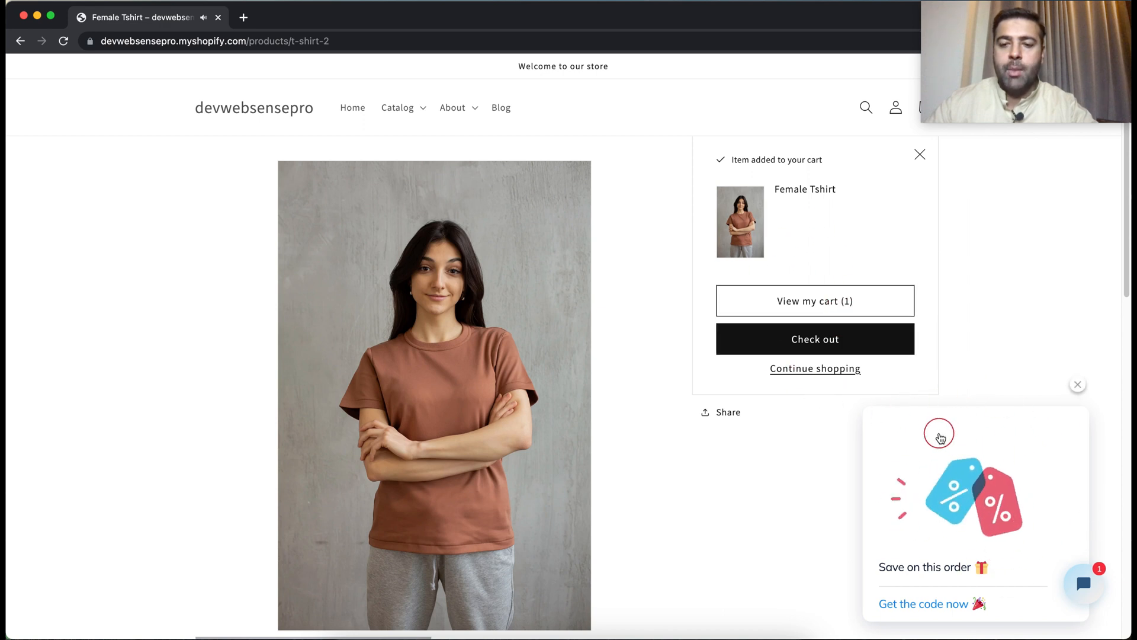
Request the discount code from the Save on this order chat card and send a test email address when asked
{"action": "left_click", "coordinate": [929, 605]}
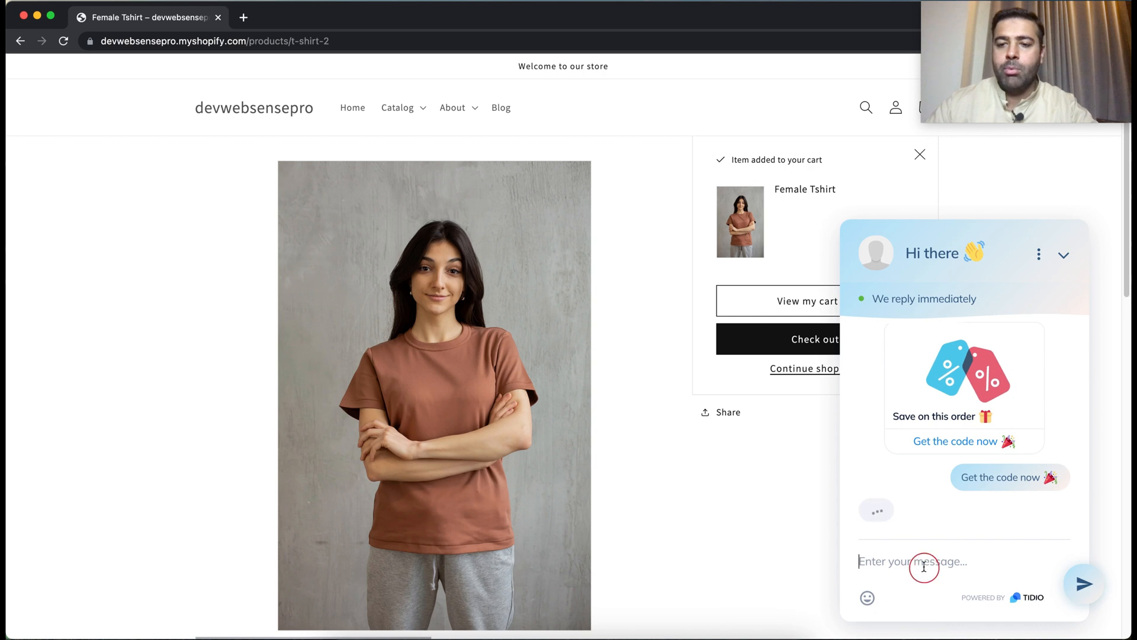
{"action": "left_click", "coordinate": [976, 550]}
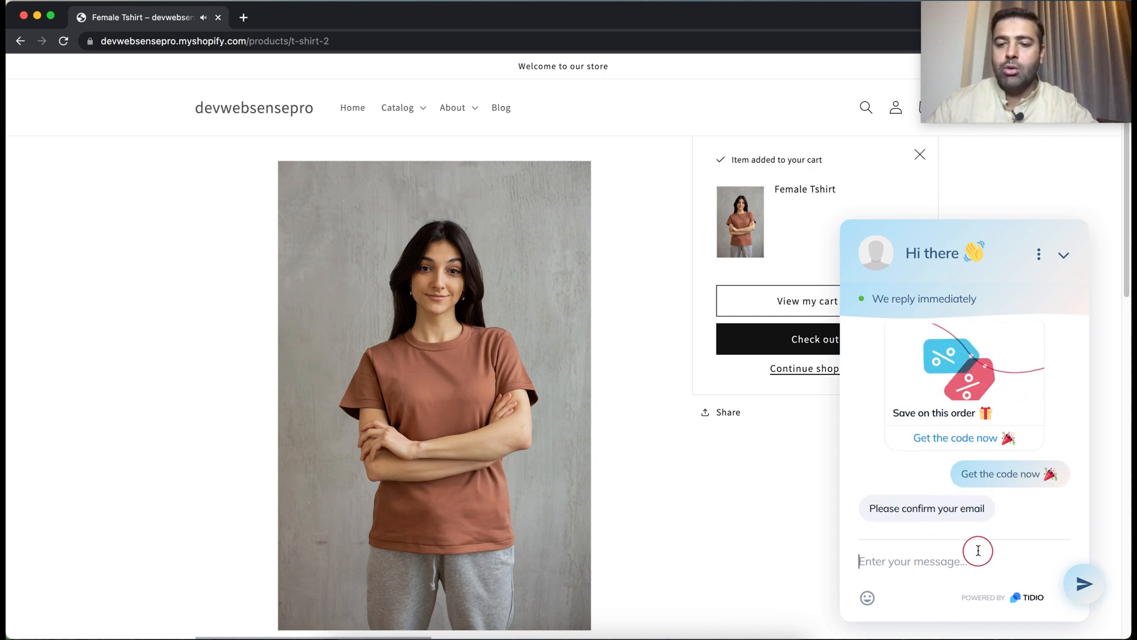
{"action": "type", "text": "test@123.com"}
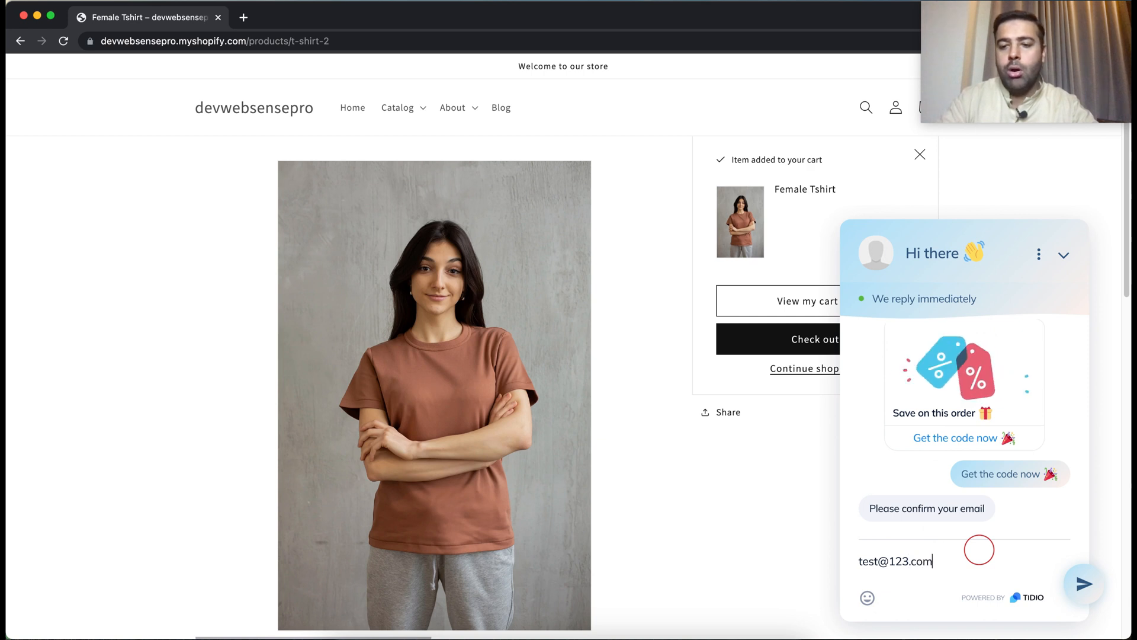
{"action": "key", "text": "Return"}
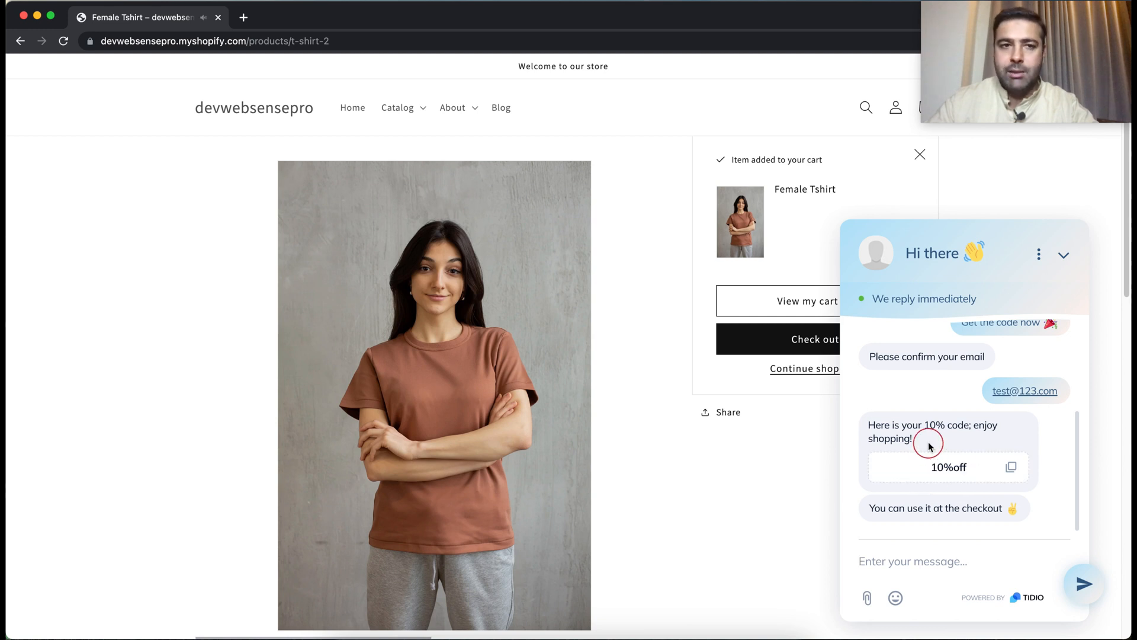
Switch back to the Tidio panel, start a chat with the test visitor from the Visitors list and join the conversation
{"action": "key", "text": "ctrl+Up"}
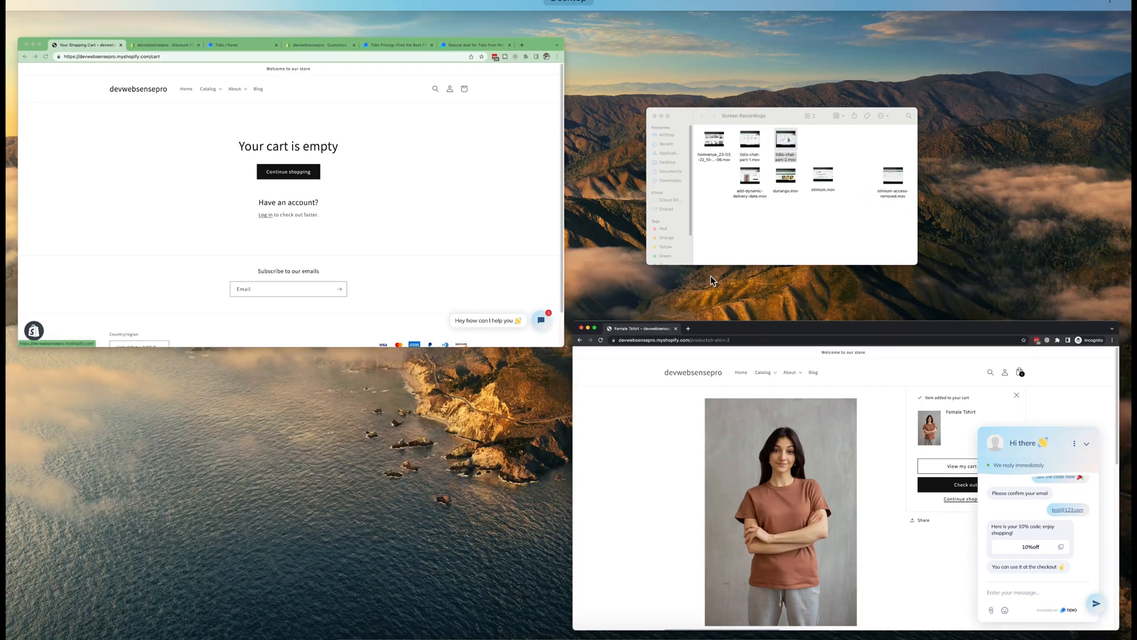
{"action": "left_click", "coordinate": [379, 233]}
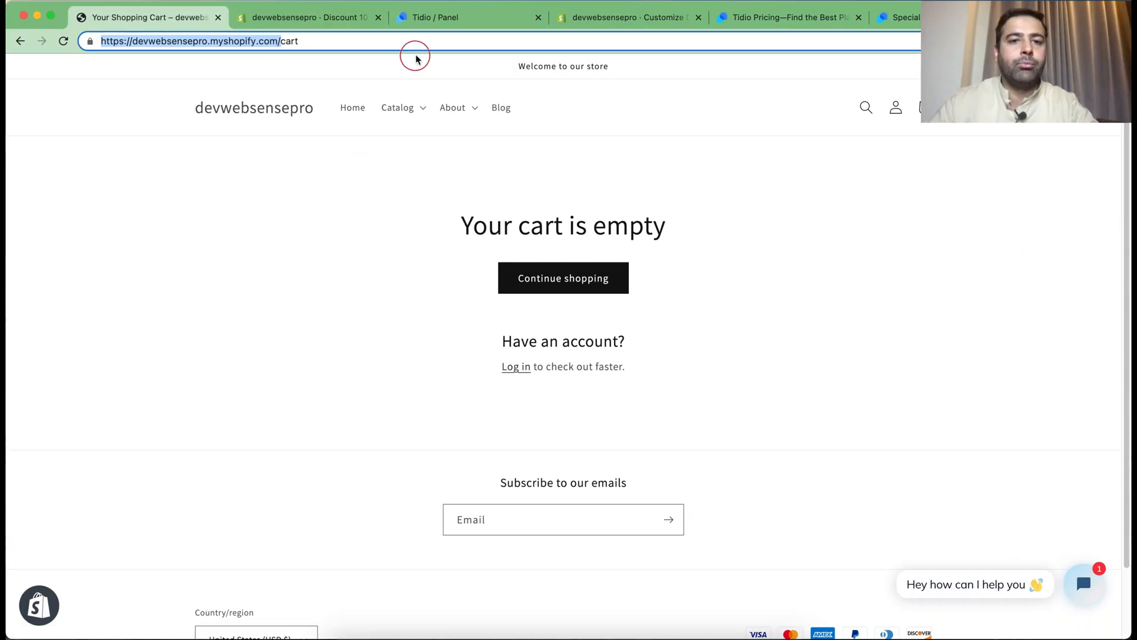
{"action": "left_click", "coordinate": [432, 19]}
{"action": "left_click", "coordinate": [18, 204]}
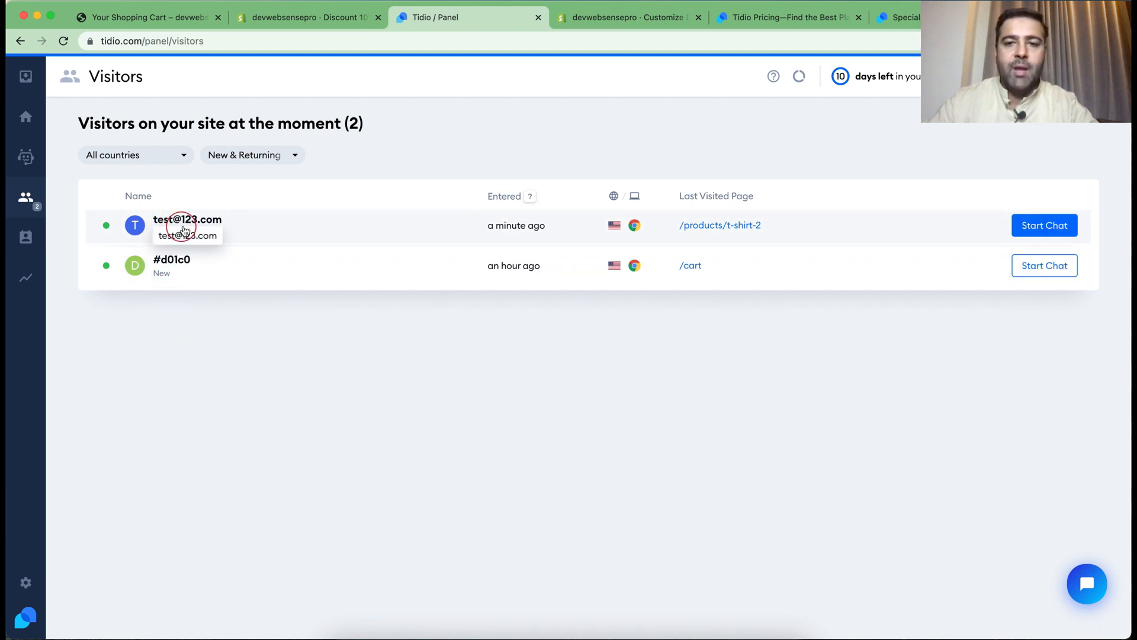
{"action": "left_click", "coordinate": [1027, 227]}
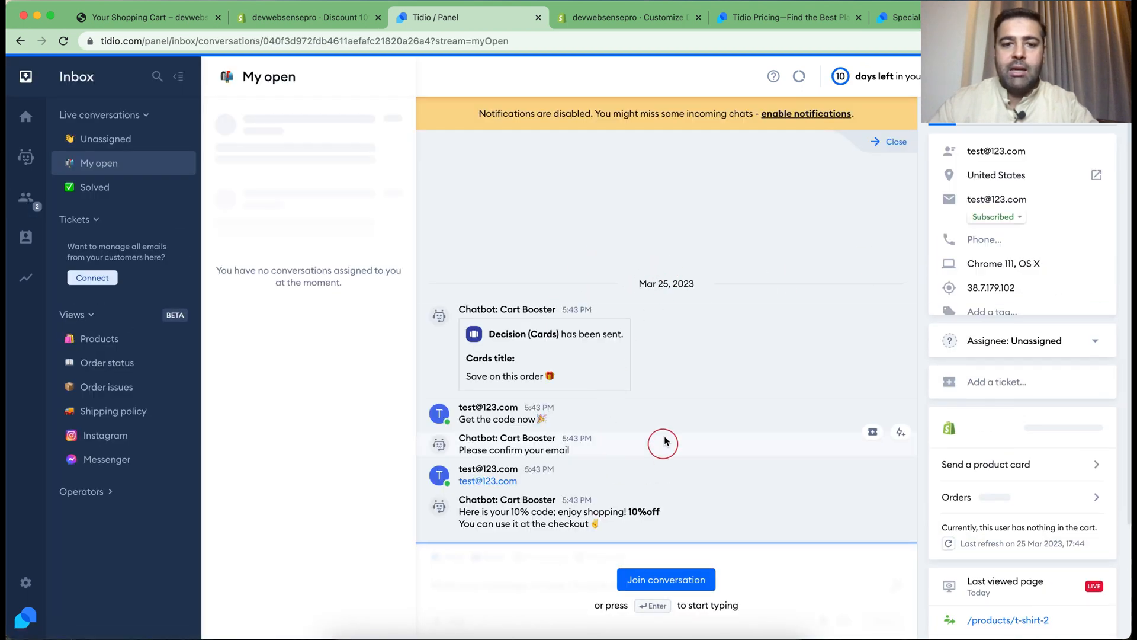
{"action": "left_click", "coordinate": [650, 580]}
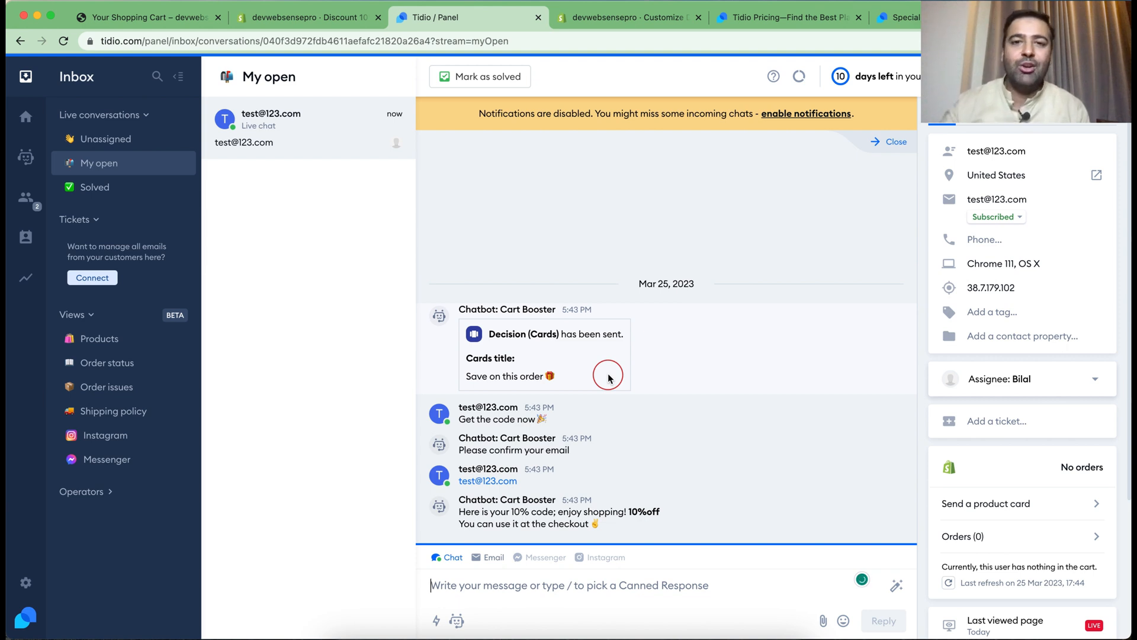
View the Tidio pricing page and the WebSensePro partner offer page at tidio.com/partners/wsp/
{"action": "left_click", "coordinate": [791, 17]}
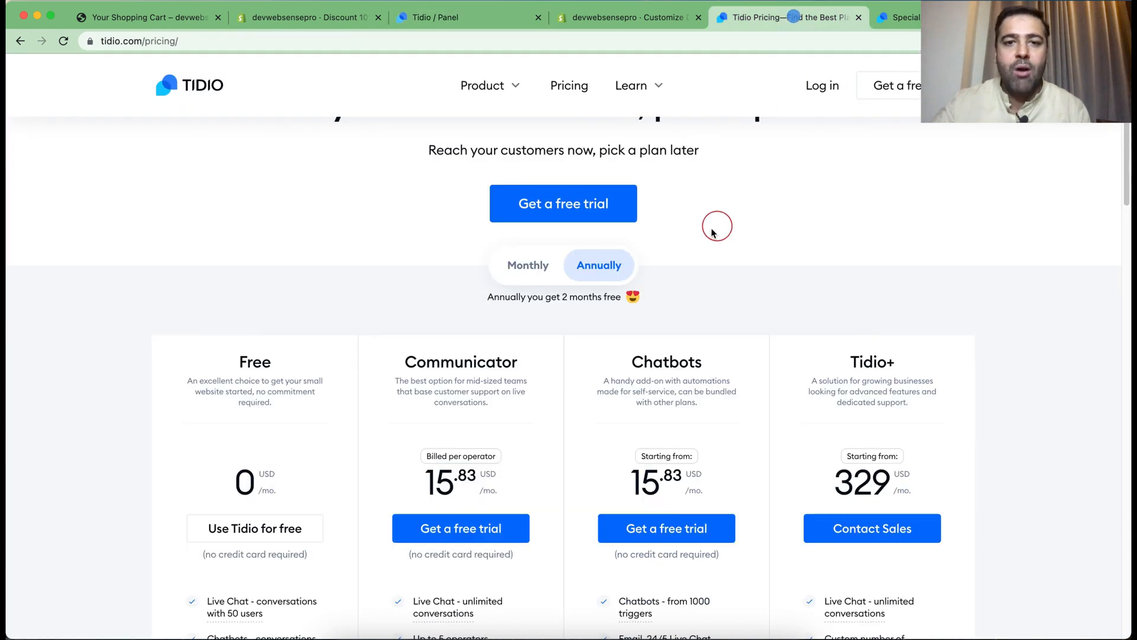
{"action": "left_click", "coordinate": [892, 20]}
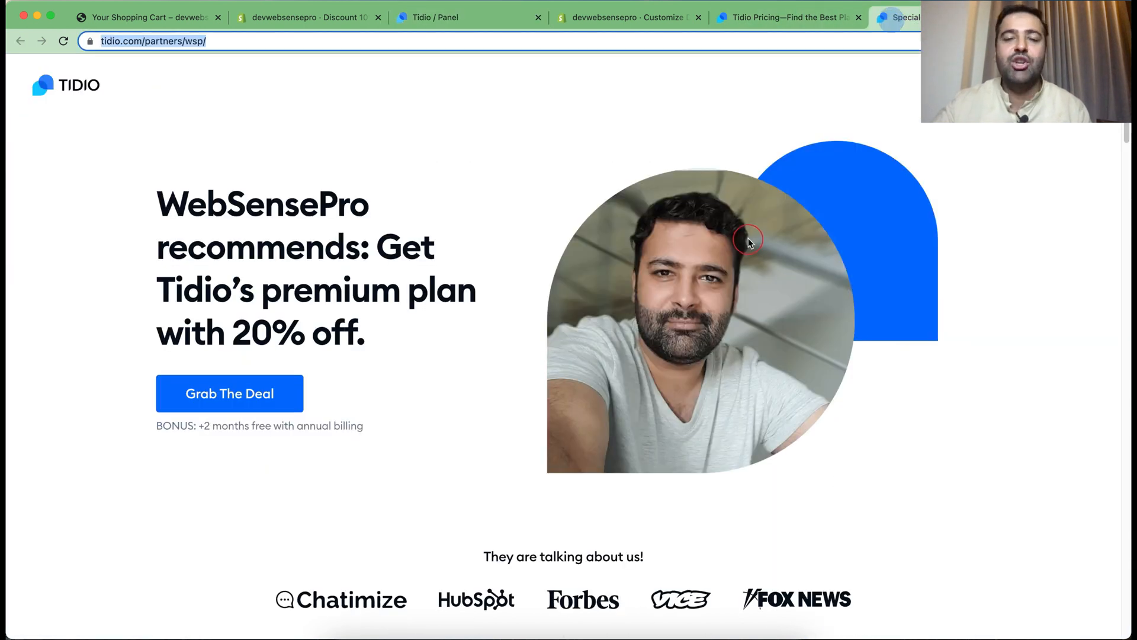
{"action": "left_click", "coordinate": [159, 42]}
{"action": "left_click_drag", "start_coordinate": [284, 45], "coordinate": [87, 40]}
{"action": "left_click", "coordinate": [319, 114]}
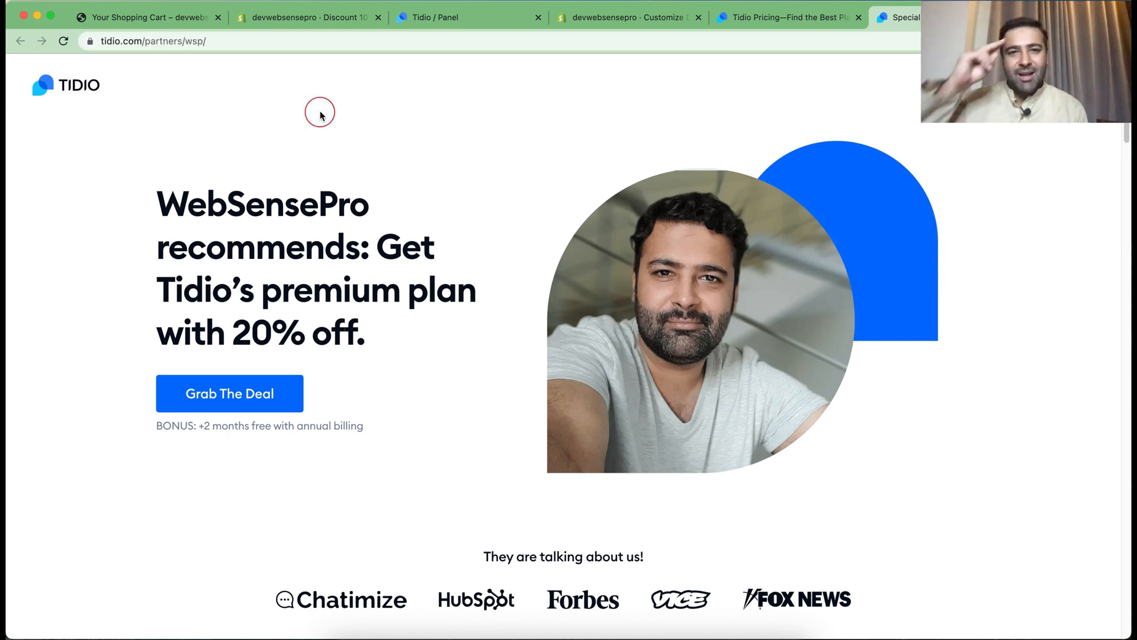